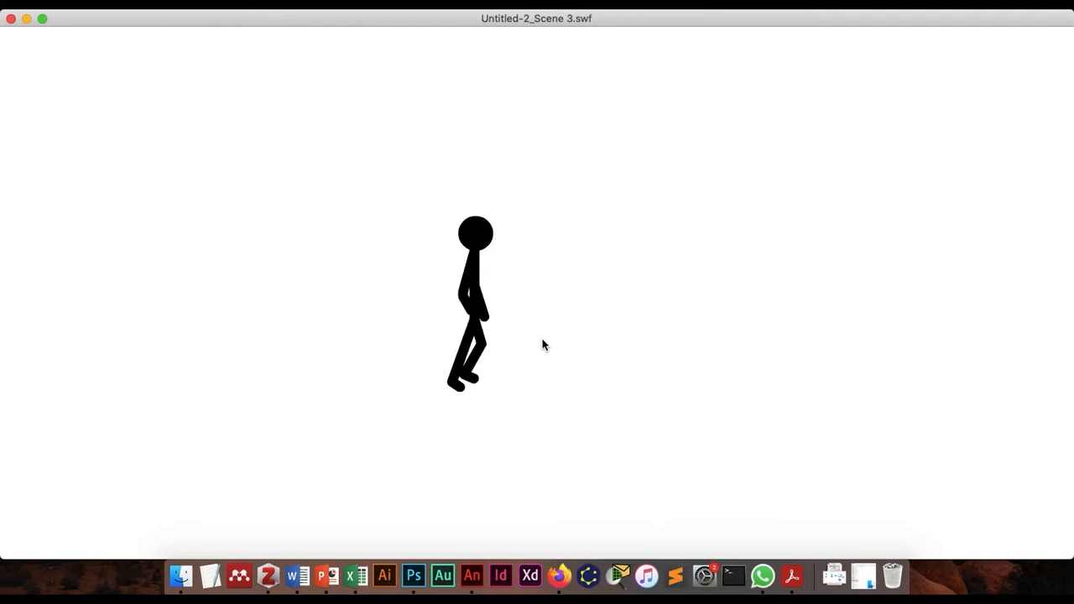
# Close the movie preview and display the whole walk reference chart in Scene 2, fitted to the window
pyautogui.click(11, 19)
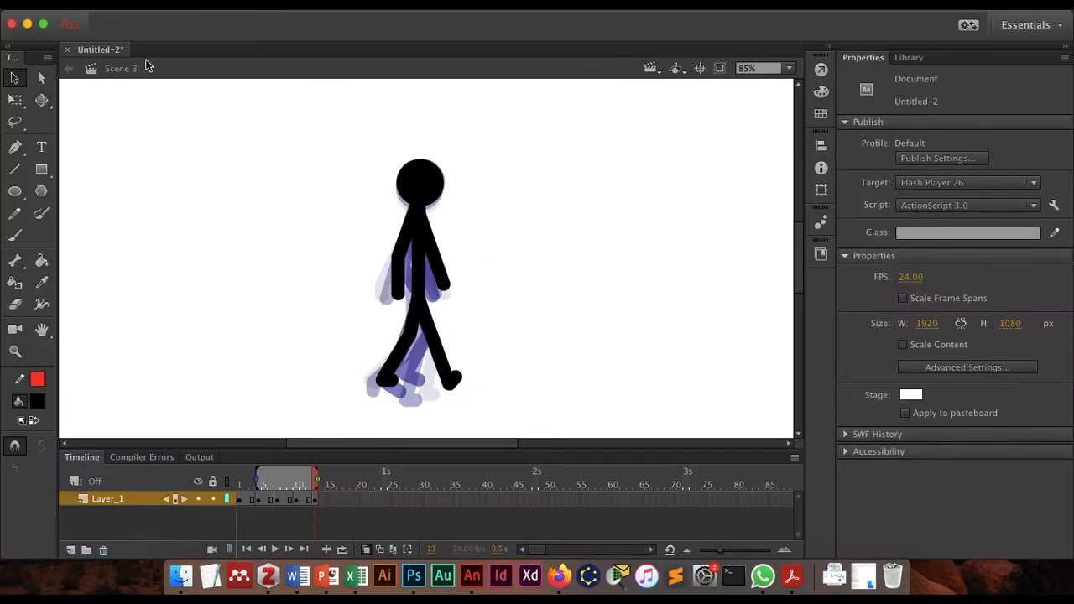
pyautogui.click(649, 70)
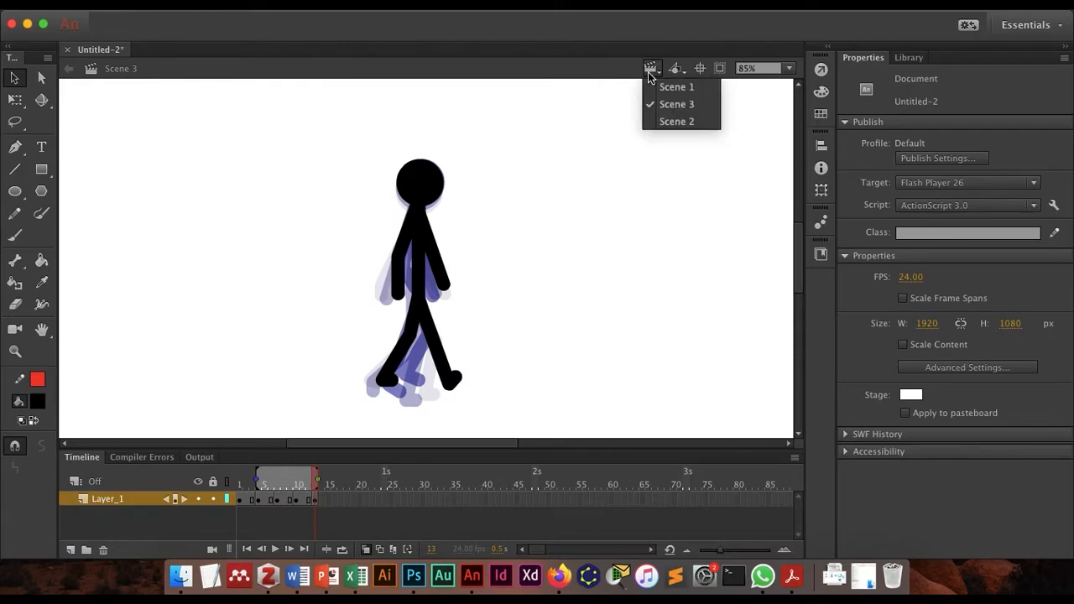
pyautogui.click(676, 120)
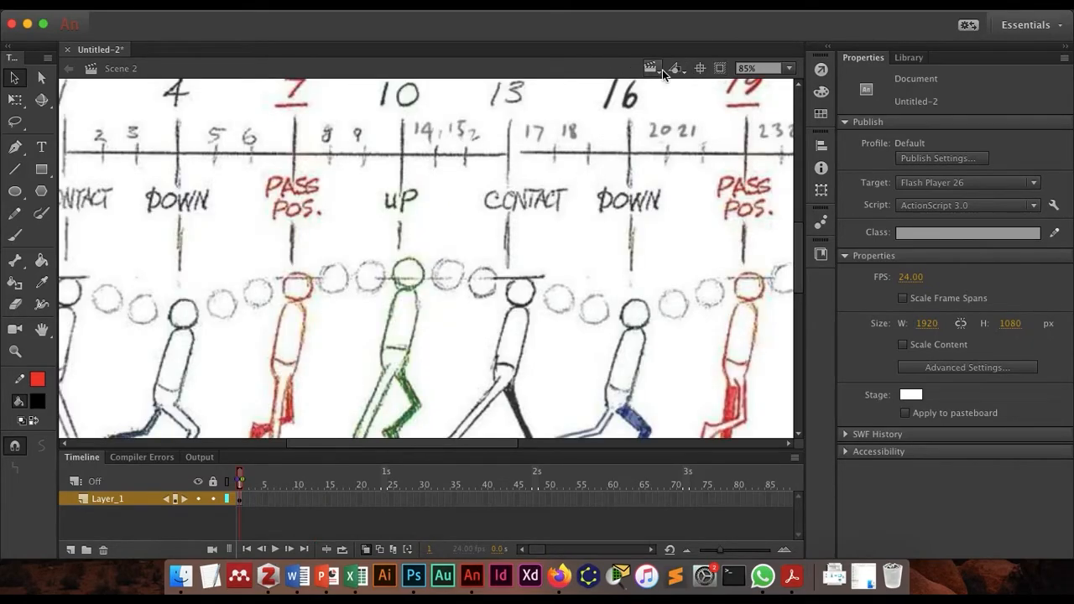
pyautogui.click(787, 71)
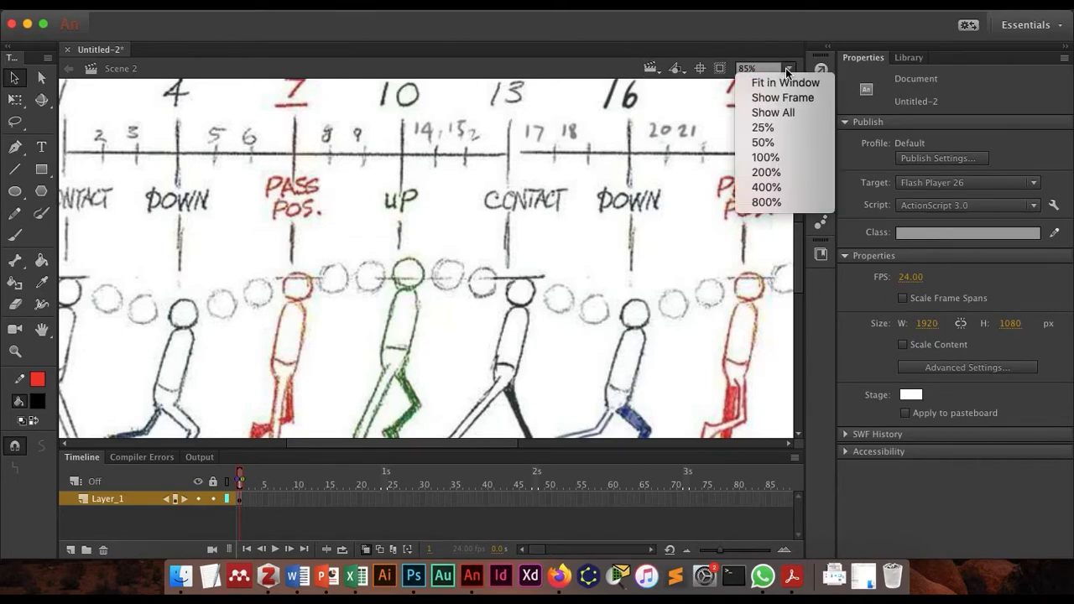
pyautogui.click(780, 81)
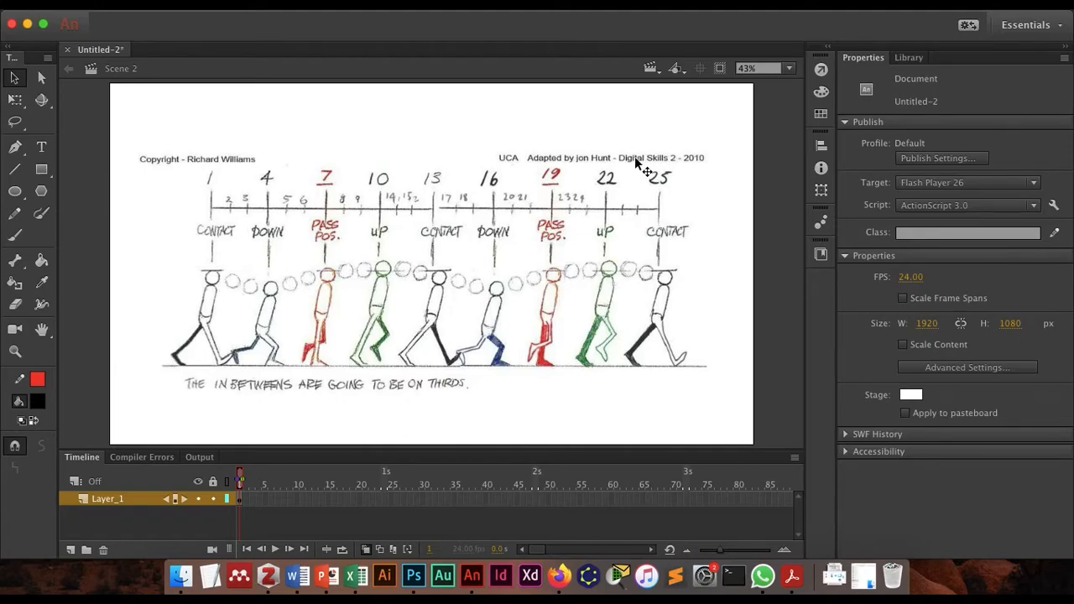
# Handwrite "Walk Cycle" above the reference chart with the Pencil tool, using a red stroke of about 9.30
pyautogui.click(23, 237)
pyautogui.click(15, 214)
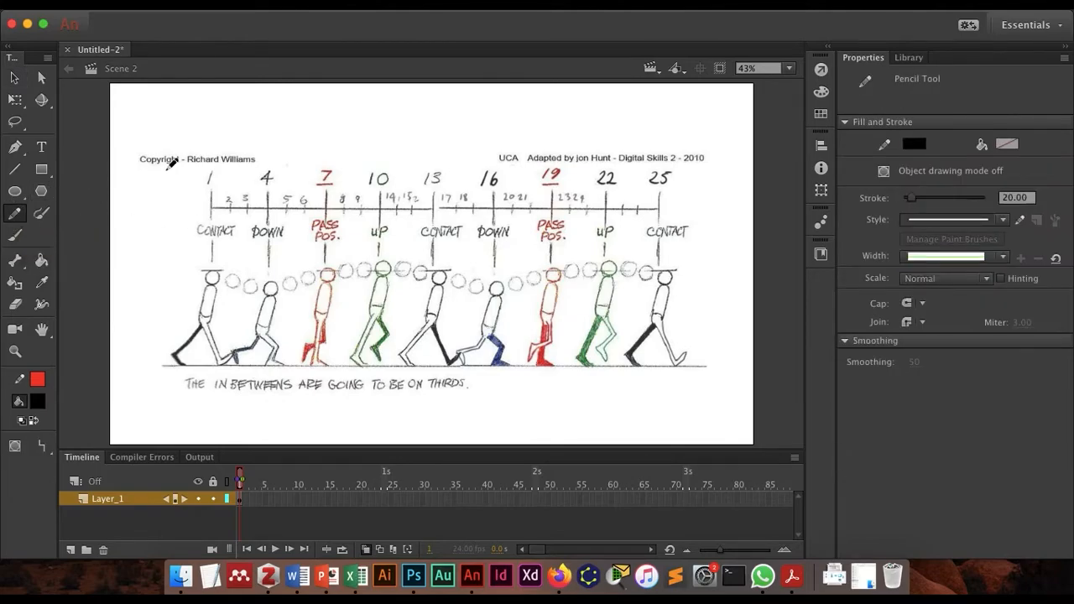
pyautogui.moveTo(913, 198); pyautogui.dragTo(907, 200)
pyautogui.click(913, 143)
pyautogui.click(685, 260)
pyautogui.moveTo(314, 105)
pyautogui.mouseDown()
pyautogui.moveTo(338, 108)
pyautogui.moveTo(357, 134)
pyautogui.moveTo(388, 134)
pyautogui.mouseUp()
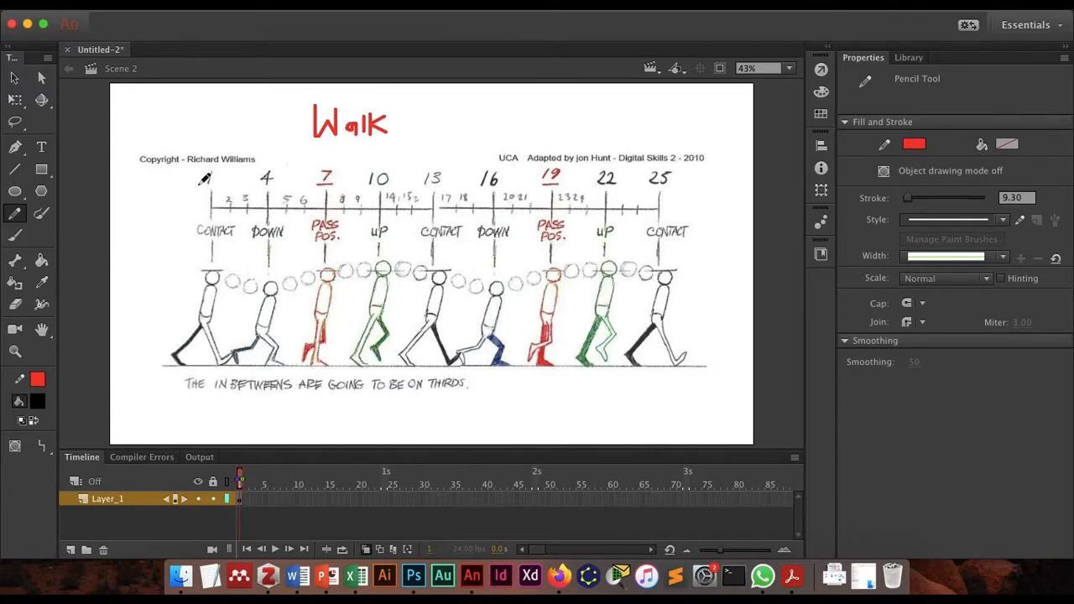
pyautogui.moveTo(432, 101)
pyautogui.mouseDown()
pyautogui.moveTo(438, 131)
pyautogui.moveTo(456, 126)
pyautogui.mouseUp()
pyautogui.moveTo(461, 114)
pyautogui.mouseDown()
pyautogui.moveTo(455, 147)
pyautogui.moveTo(480, 118)
pyautogui.moveTo(507, 141)
pyautogui.moveTo(522, 120)
pyautogui.moveTo(545, 140)
pyautogui.mouseUp()
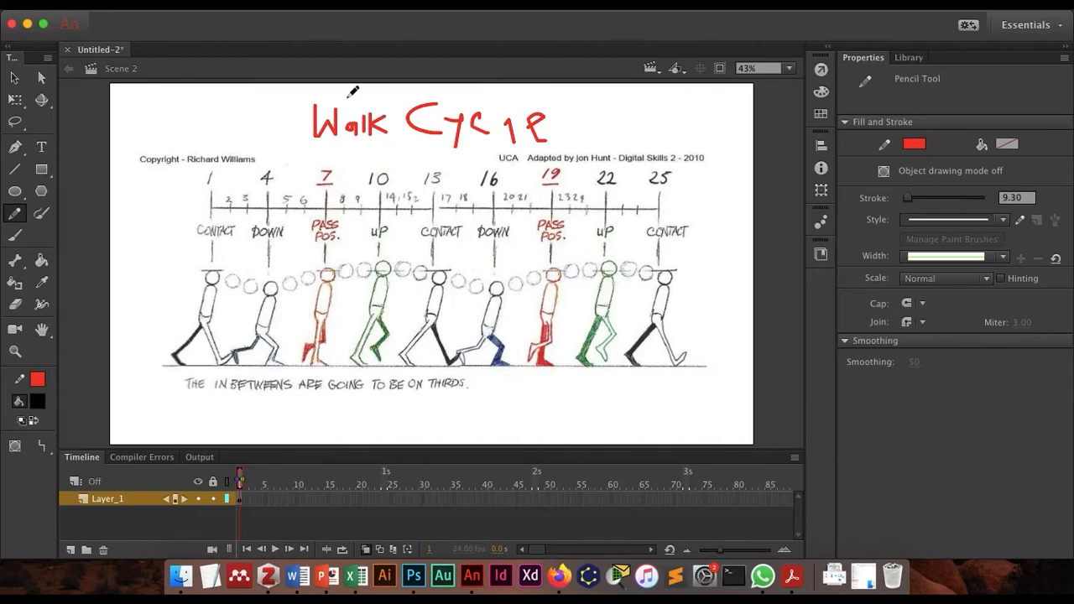
# Inspect the document's frame rate setting
pyautogui.click(15, 77)
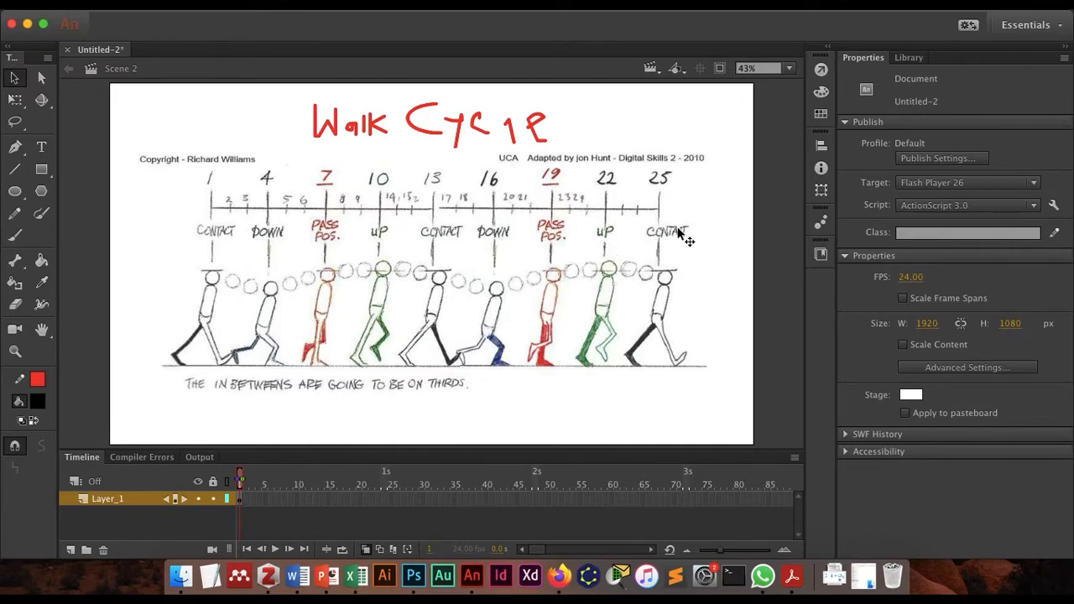
pyautogui.click(910, 276)
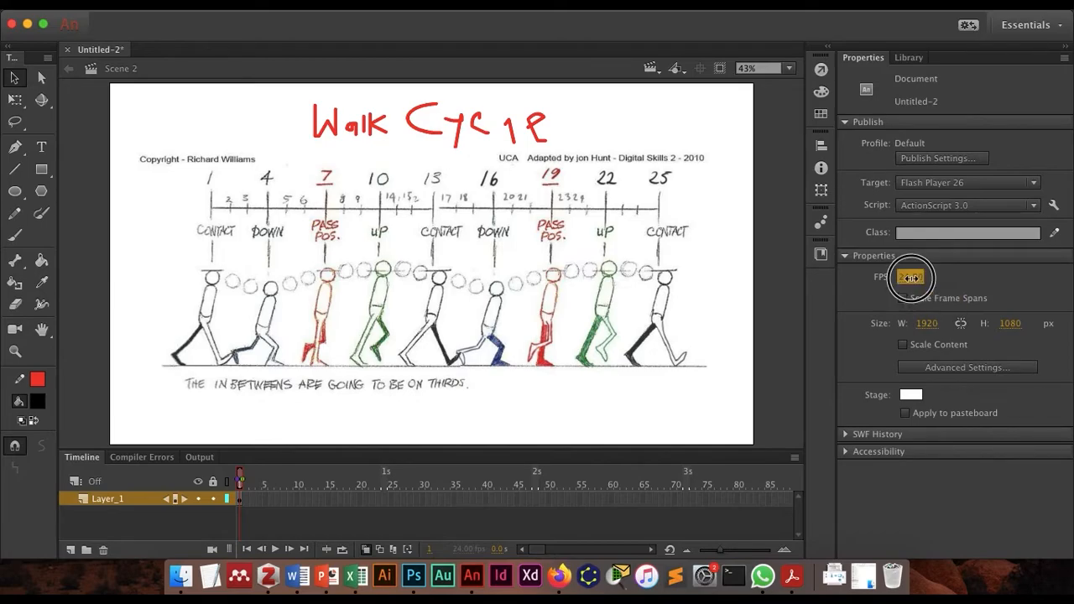
pyautogui.click(960, 277)
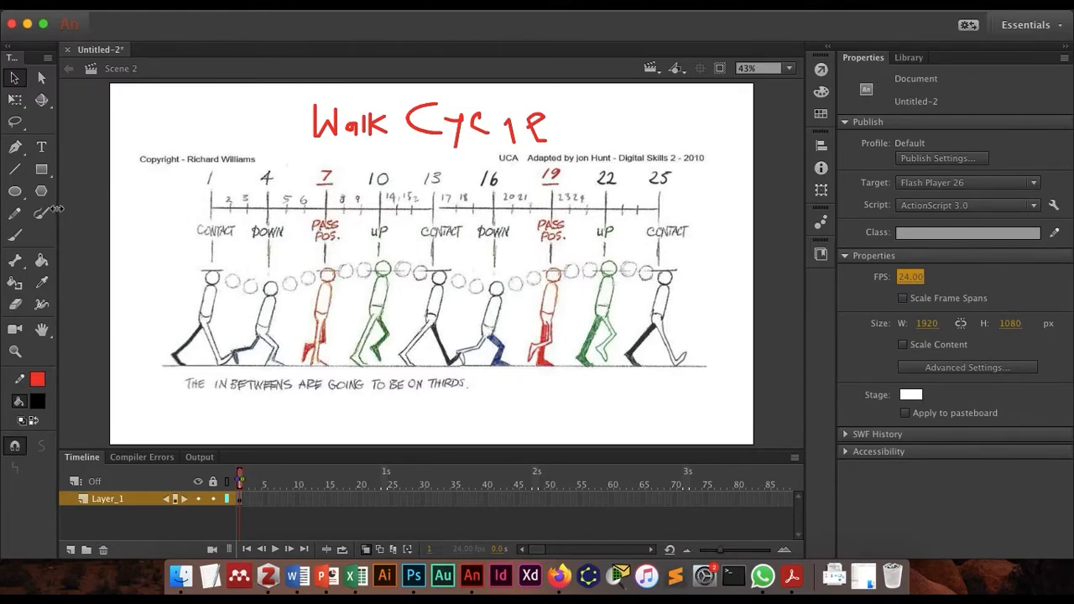
# Set the Brush tool's fill to red and try circling the first five poses, from contact to contact
pyautogui.click(17, 240)
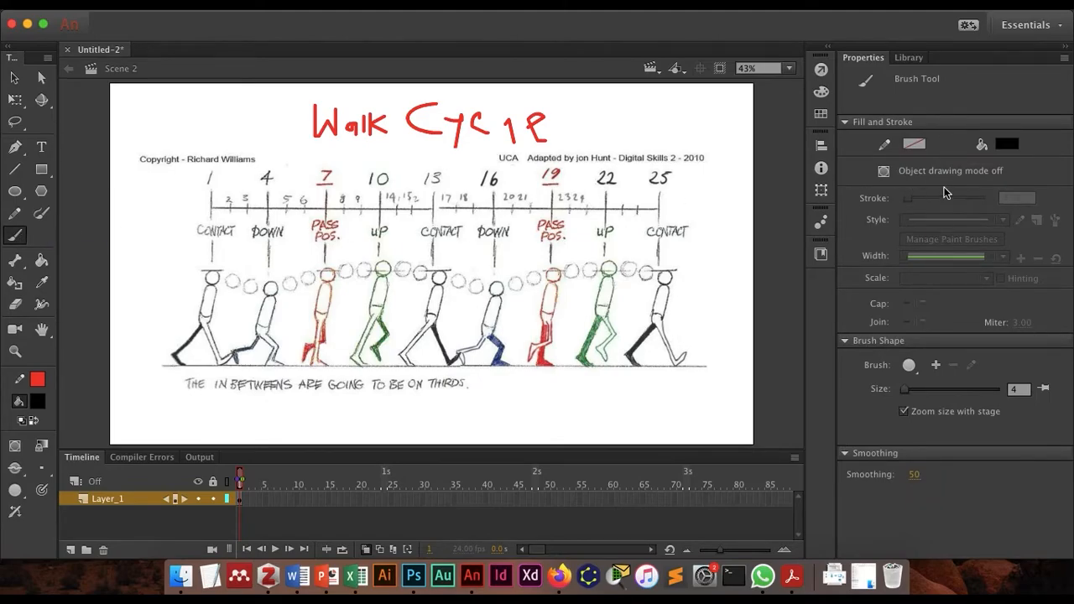
pyautogui.click(1007, 145)
pyautogui.click(775, 259)
pyautogui.moveTo(165, 223)
pyautogui.mouseDown()
pyautogui.moveTo(180, 368)
pyautogui.moveTo(229, 387)
pyautogui.moveTo(451, 369)
pyautogui.moveTo(475, 316)
pyautogui.moveTo(480, 251)
pyautogui.moveTo(466, 206)
pyautogui.moveTo(244, 198)
pyautogui.moveTo(159, 234)
pyautogui.mouseUp()
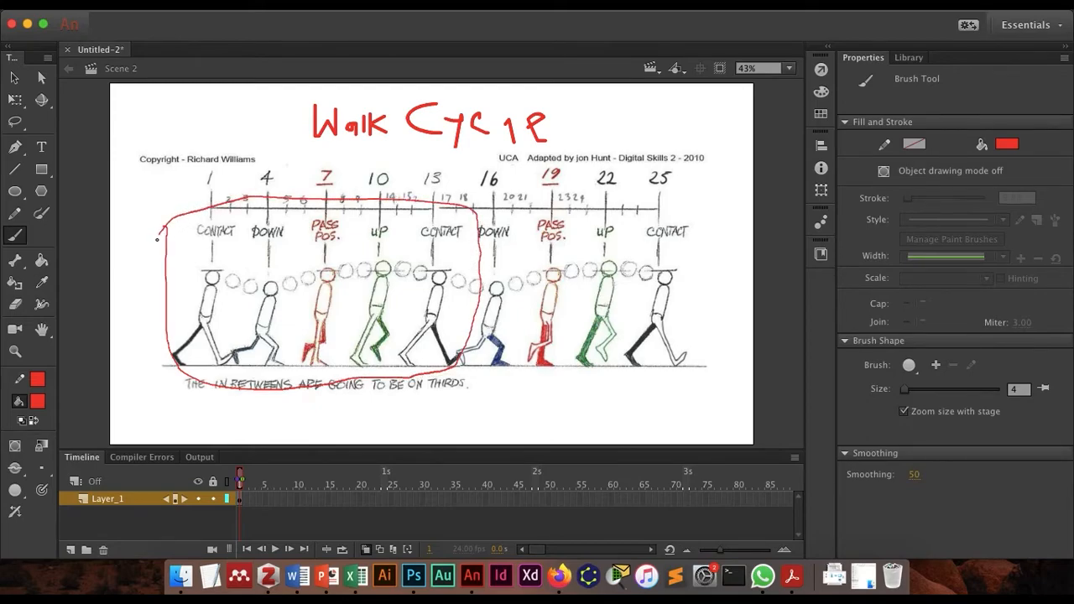
pyautogui.press('super+z')
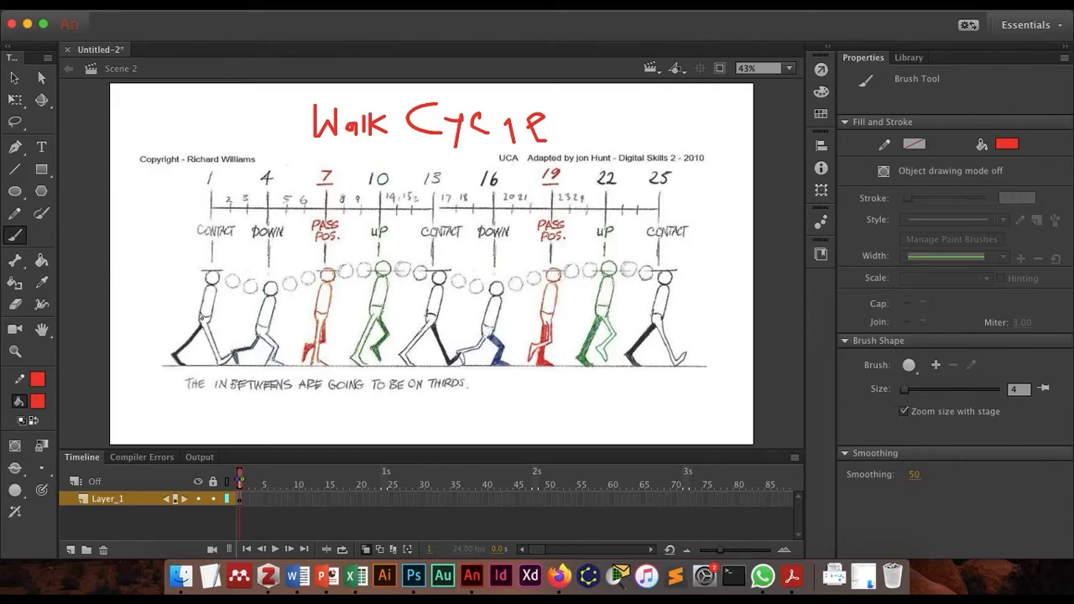
# Add a new layer and mark the chart on it with a loop around the first four poses and a forward arrow beneath the remaining ones
pyautogui.click(71, 549)
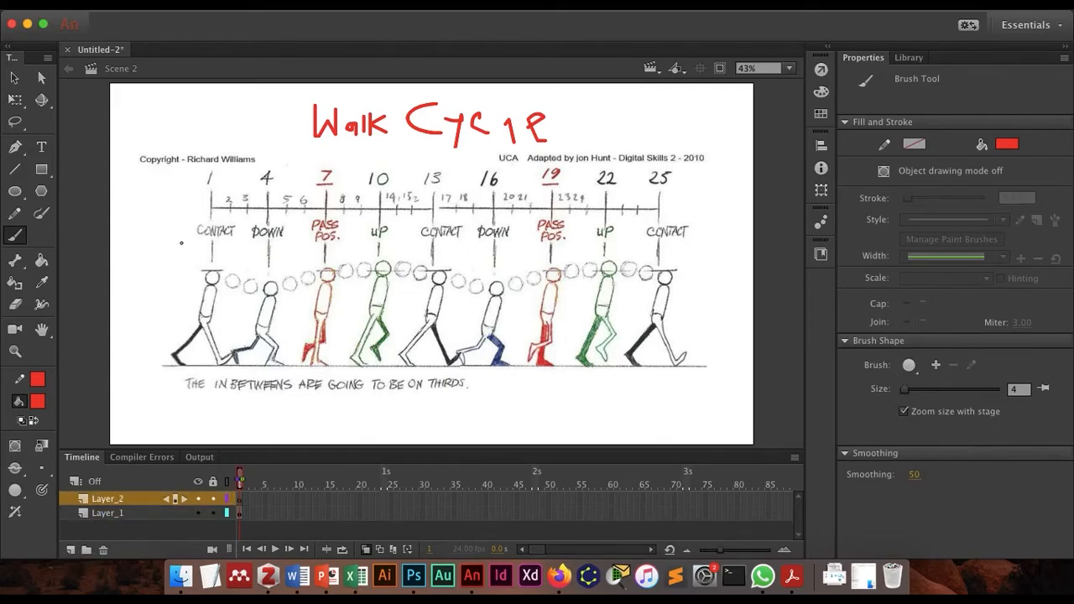
pyautogui.moveTo(179, 210)
pyautogui.mouseDown()
pyautogui.moveTo(177, 361)
pyautogui.moveTo(237, 390)
pyautogui.moveTo(331, 390)
pyautogui.moveTo(387, 371)
pyautogui.moveTo(410, 225)
pyautogui.moveTo(176, 221)
pyautogui.mouseUp()
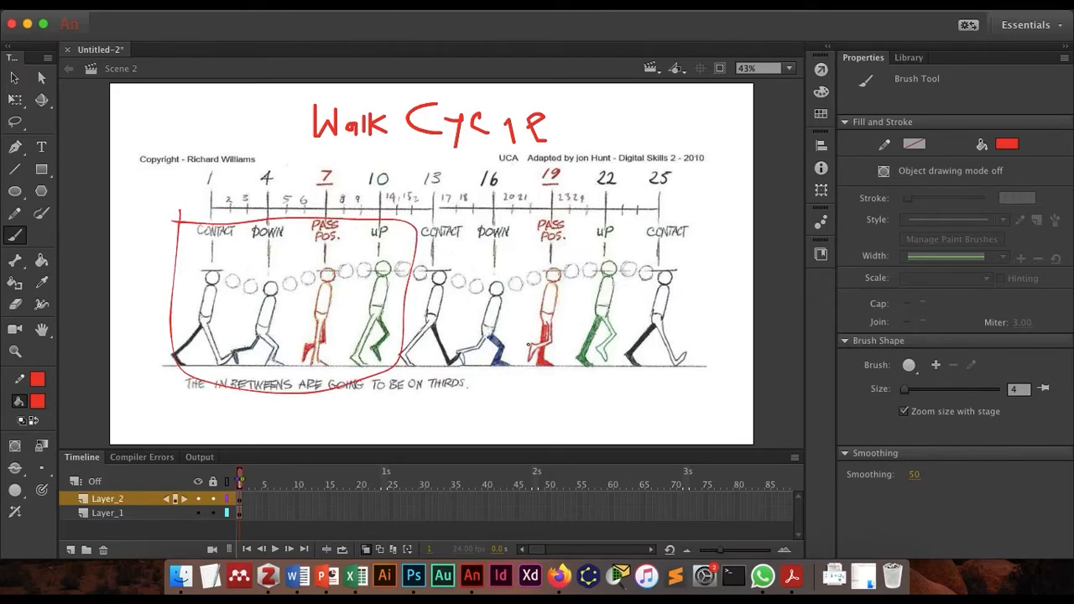
pyautogui.moveTo(500, 385)
pyautogui.mouseDown()
pyautogui.moveTo(635, 368)
pyautogui.moveTo(651, 375)
pyautogui.mouseUp()
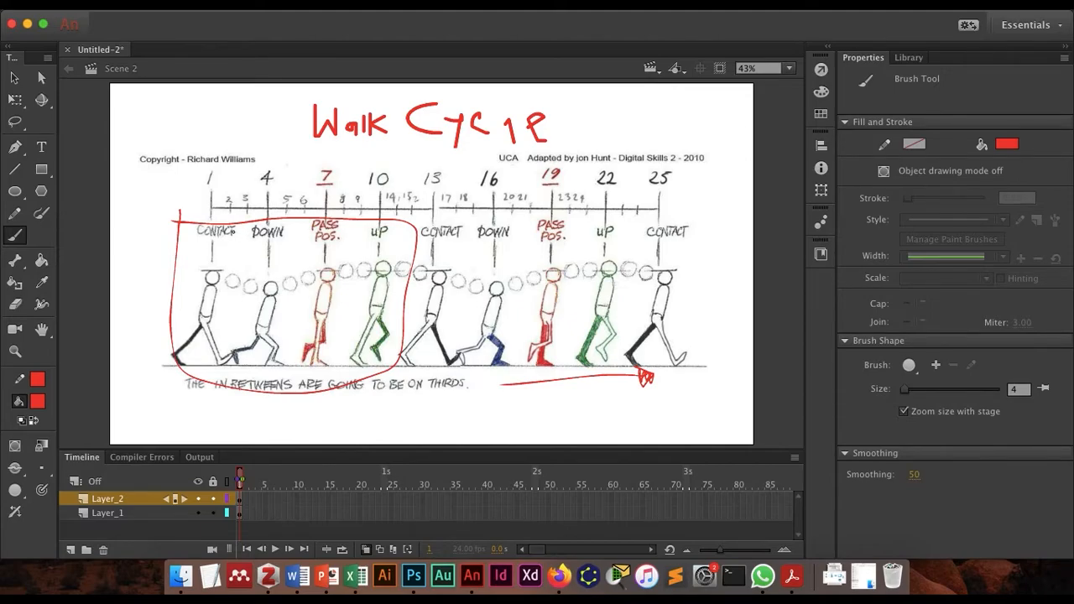
# Brush a double-headed arrow between frames 1 and 4, label it "3frame", and circle the label
pyautogui.moveTo(222, 177)
pyautogui.mouseDown()
pyautogui.moveTo(263, 171)
pyautogui.moveTo(225, 184)
pyautogui.mouseUp()
pyautogui.moveTo(224, 138)
pyautogui.mouseDown()
pyautogui.moveTo(235, 156)
pyautogui.moveTo(242, 144)
pyautogui.mouseUp()
pyautogui.moveTo(248, 141)
pyautogui.mouseDown()
pyautogui.moveTo(244, 153)
pyautogui.moveTo(297, 145)
pyautogui.moveTo(303, 157)
pyautogui.mouseUp()
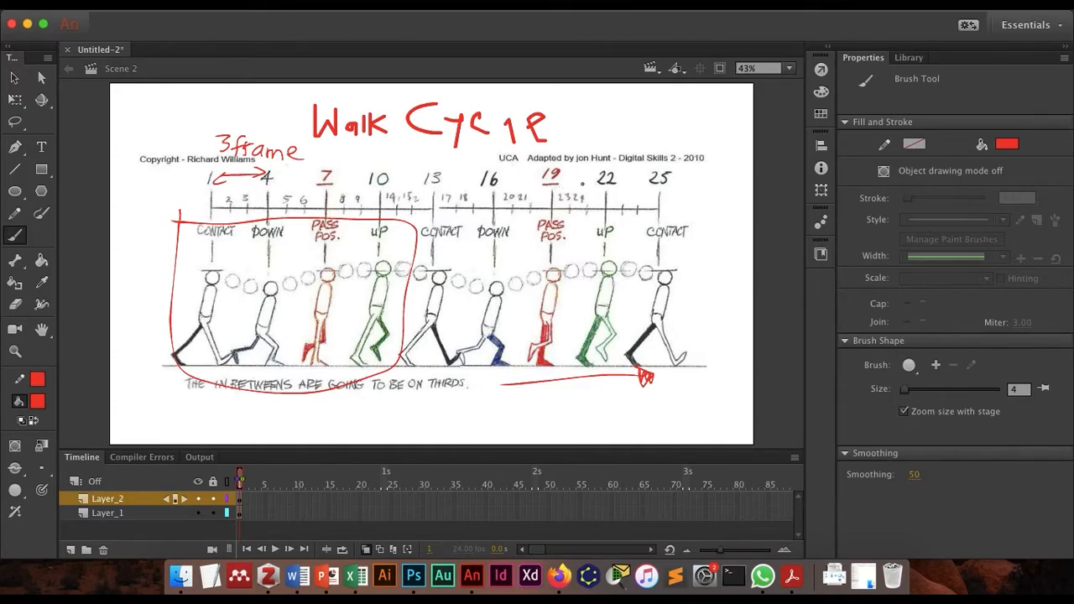
pyautogui.moveTo(252, 115)
pyautogui.mouseDown()
pyautogui.moveTo(198, 163)
pyautogui.moveTo(257, 115)
pyautogui.mouseUp()
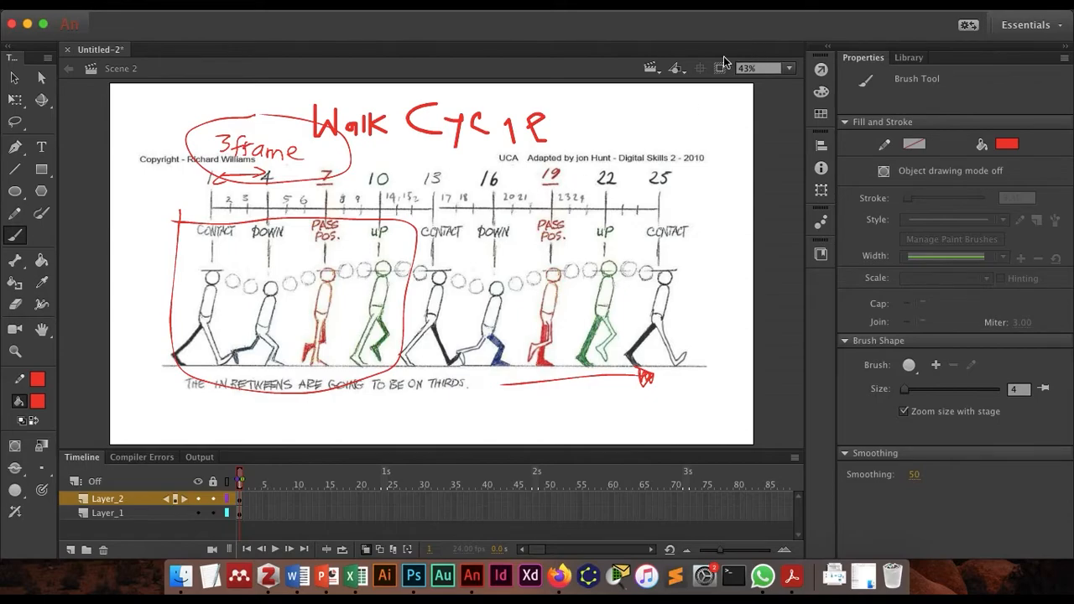
# Open Scene 1 and turn off onion skinning
pyautogui.click(651, 68)
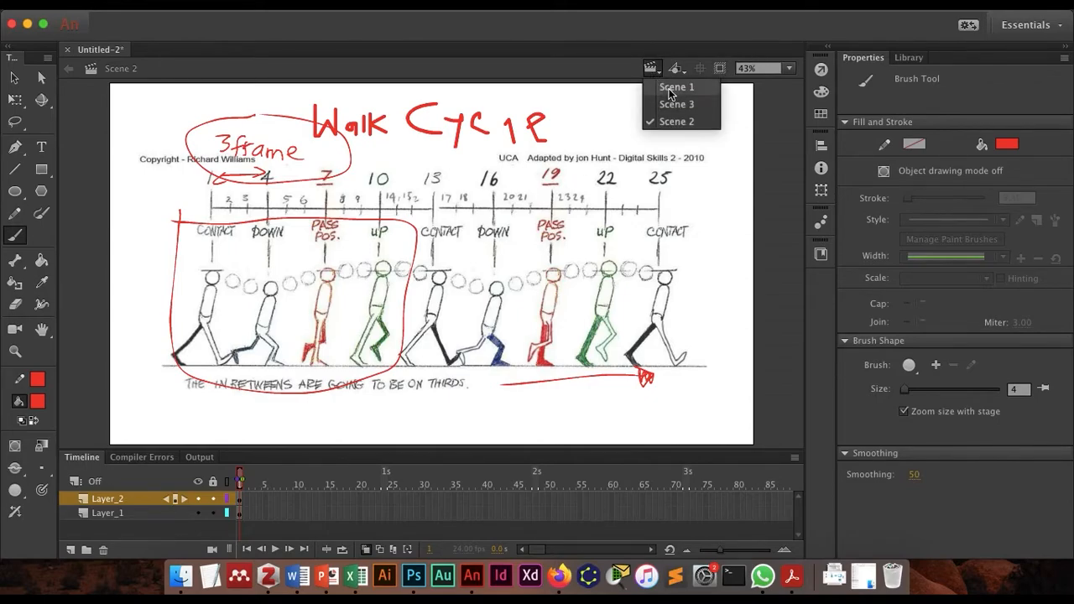
pyautogui.click(676, 88)
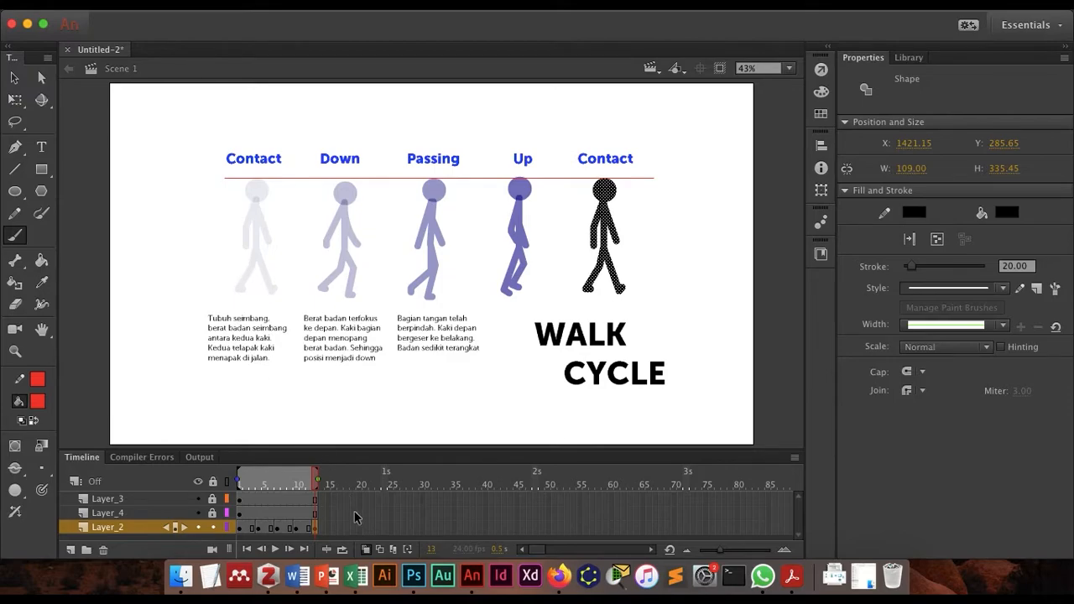
pyautogui.click(377, 548)
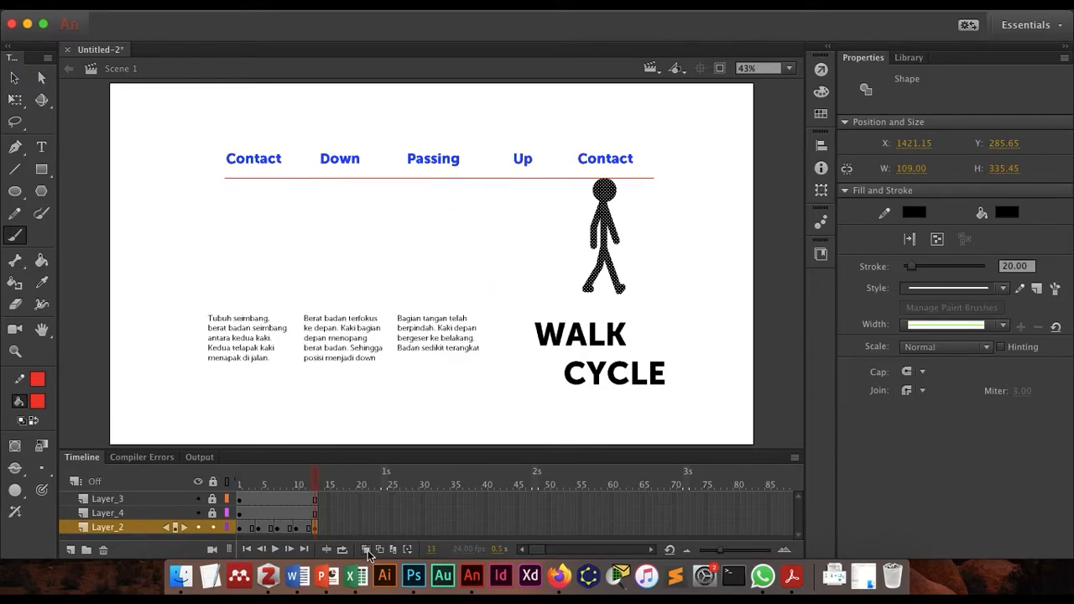
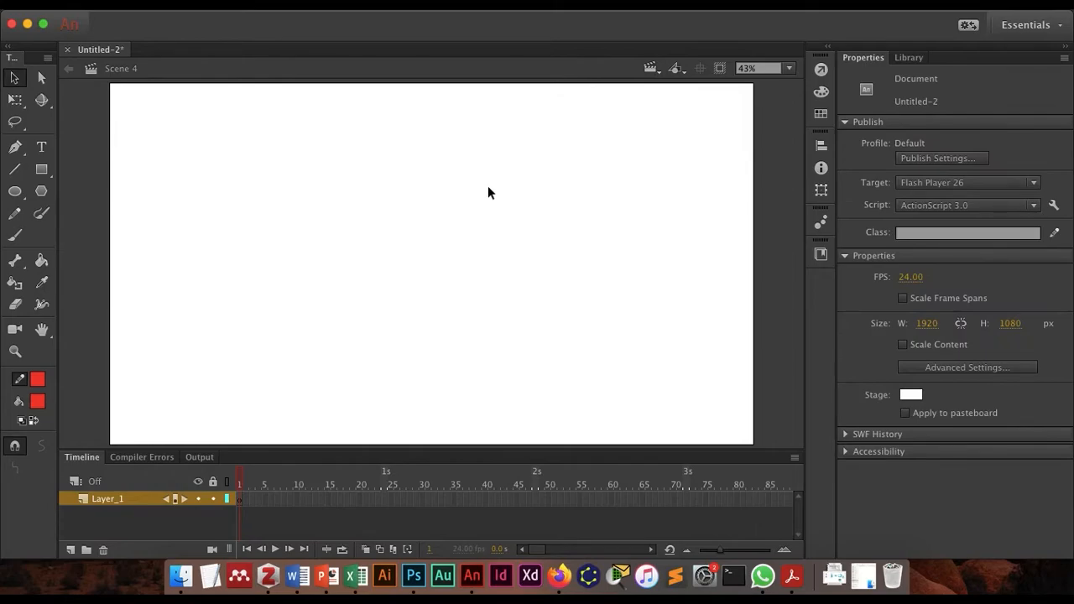
# Paste the contact-pose stick figure into Scene 4 and center it horizontally and vertically on the stage
pyautogui.press('super+v')
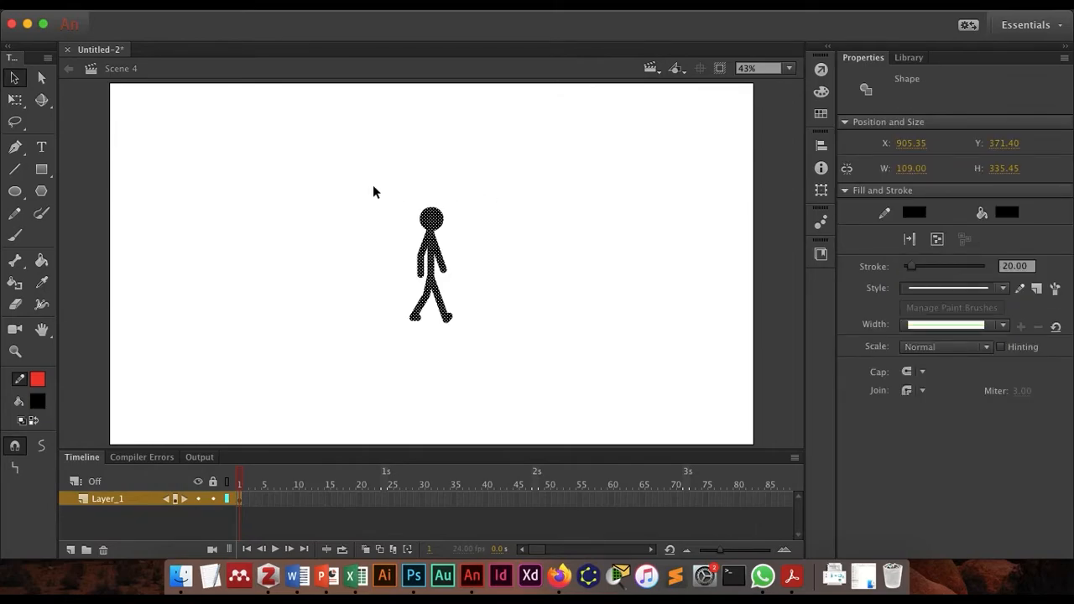
pyautogui.moveTo(440, 263); pyautogui.dragTo(428, 264)
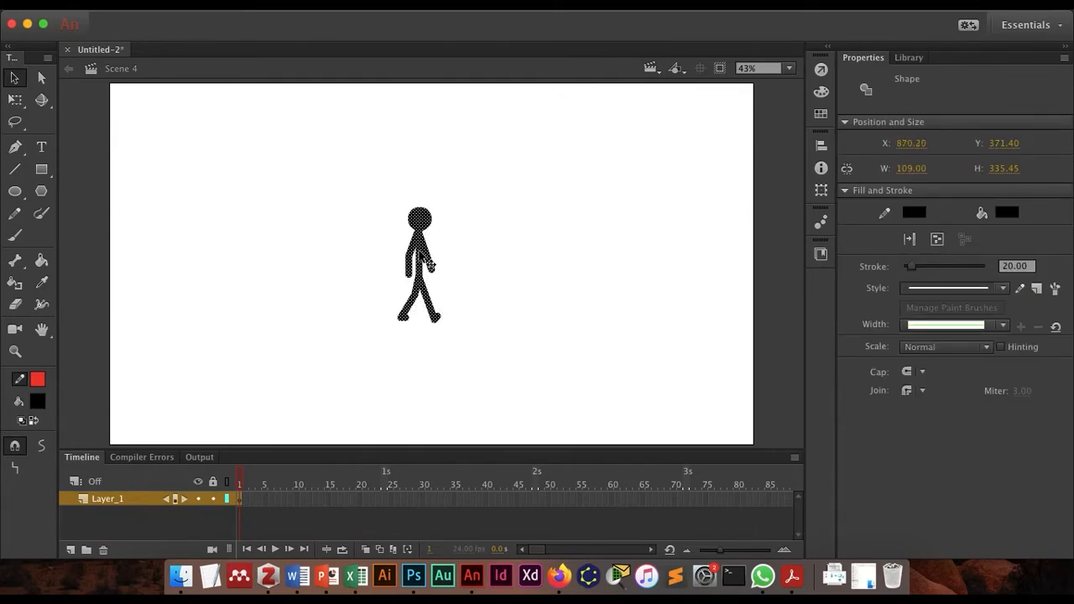
pyautogui.click(820, 146)
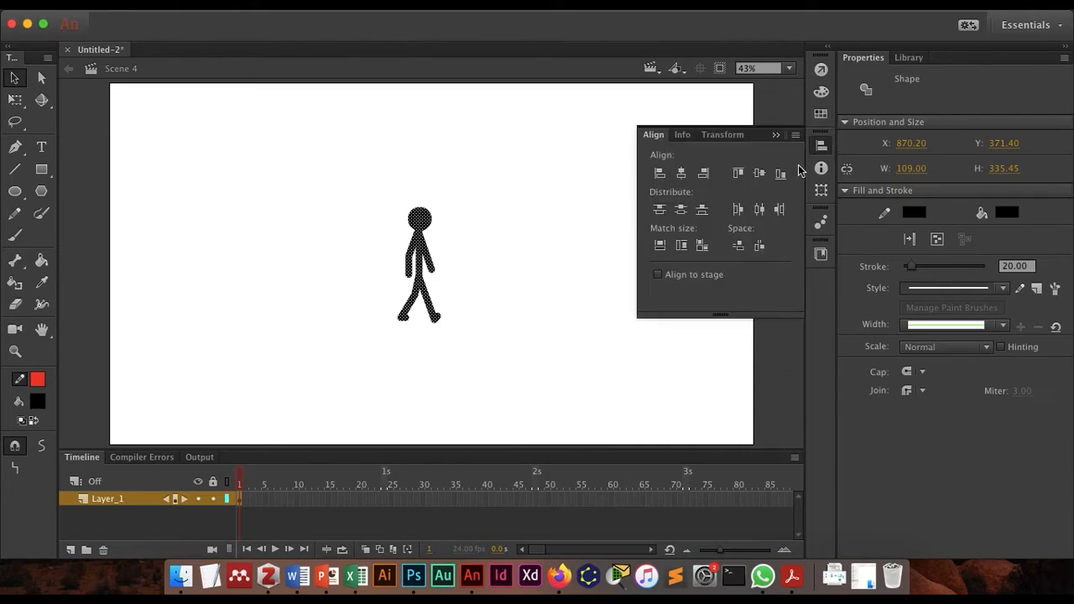
pyautogui.click(693, 278)
pyautogui.click(684, 174)
pyautogui.click(751, 169)
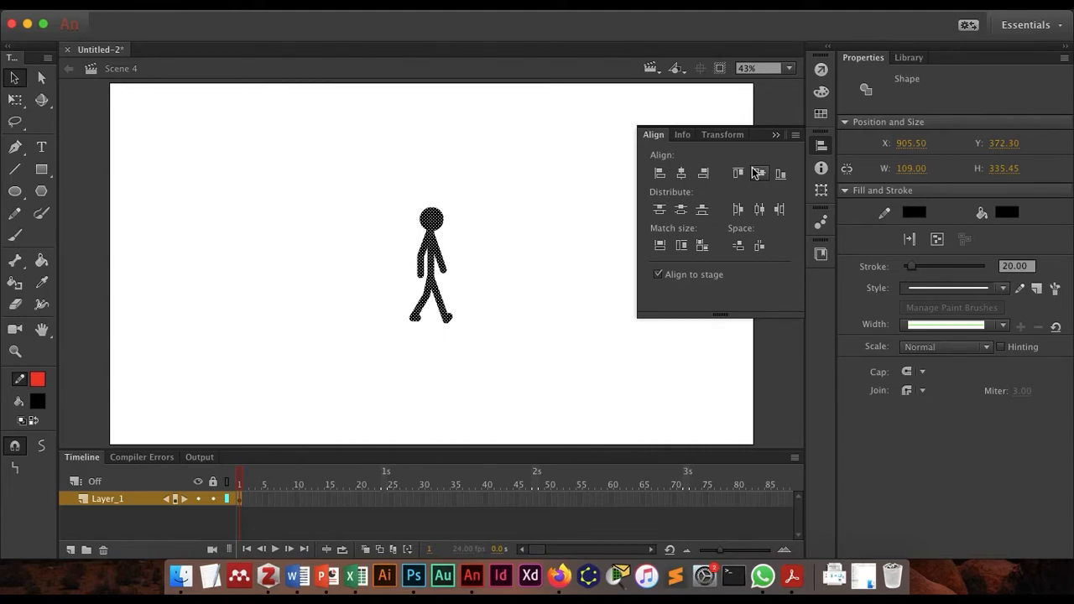
pyautogui.click(776, 135)
pyautogui.click(640, 209)
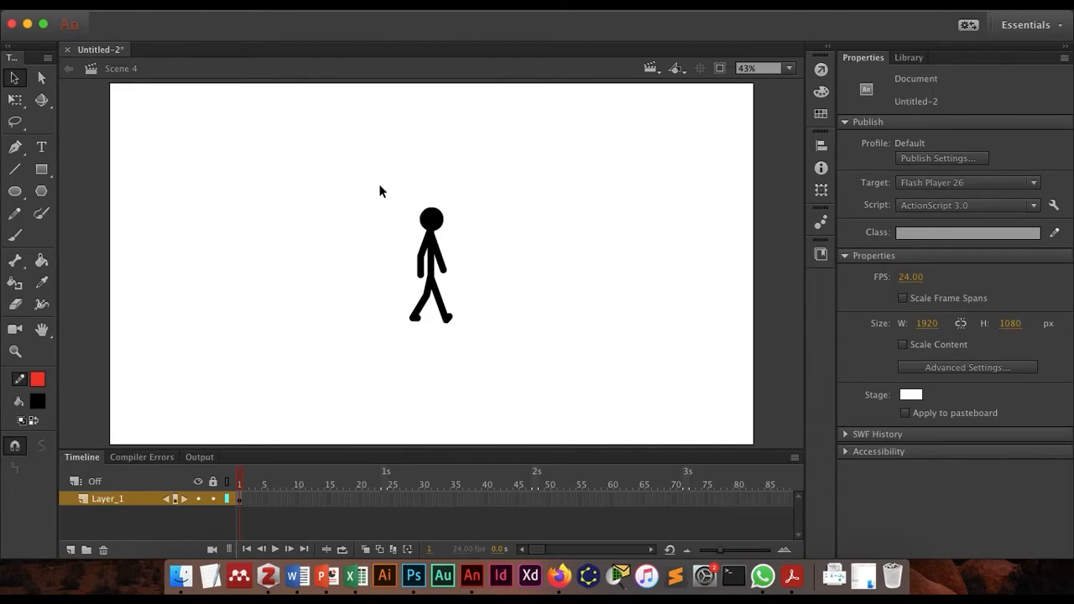
# Select the entire stick figure and convert it to a Movie Clip symbol
pyautogui.moveTo(379, 192); pyautogui.dragTo(490, 371)
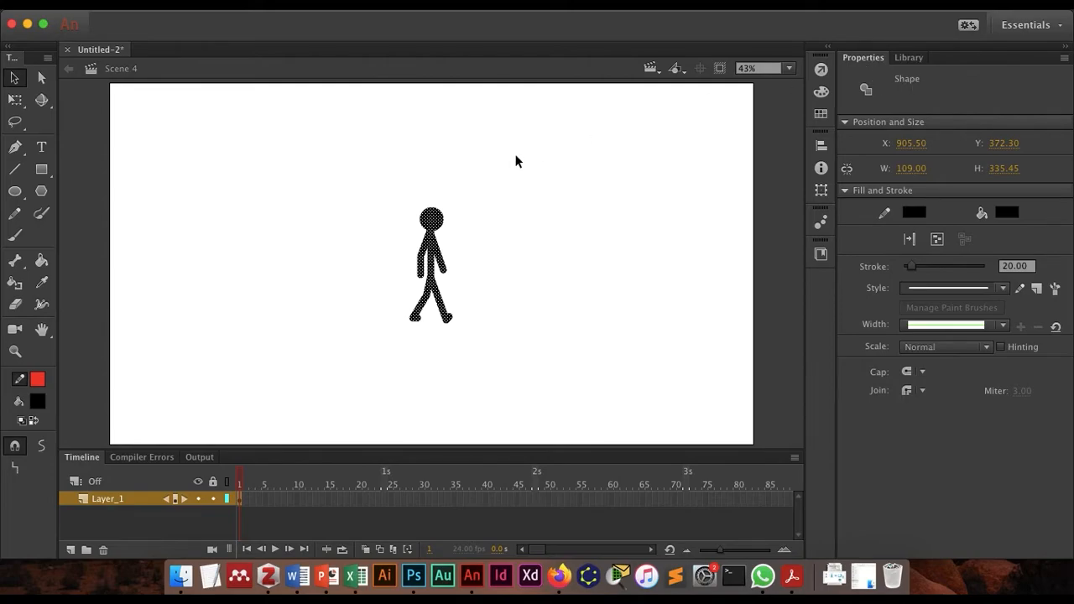
pyautogui.rightClick(433, 238)
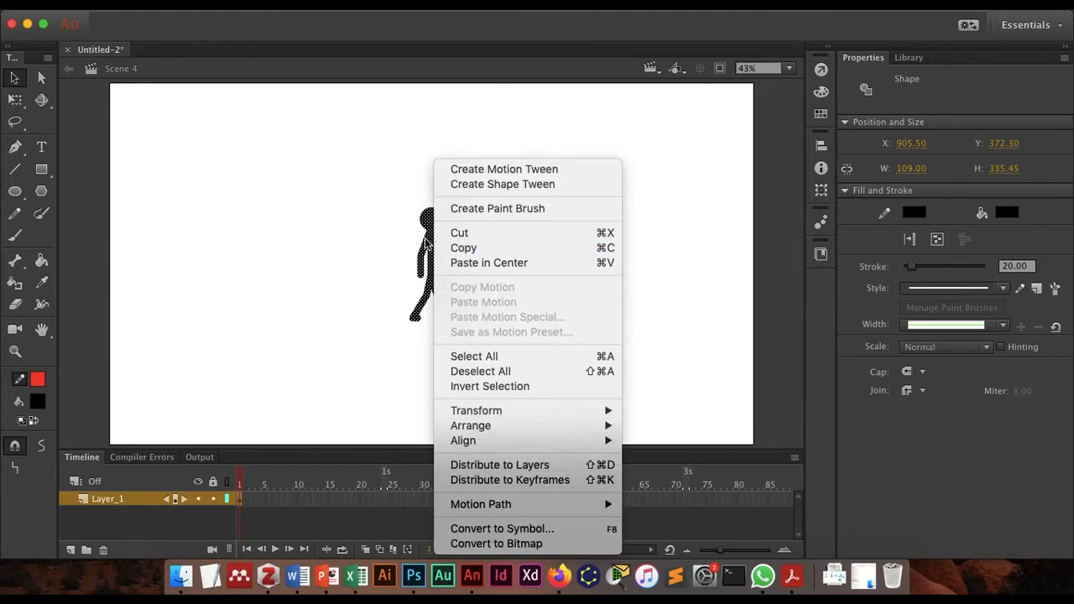
pyautogui.click(494, 528)
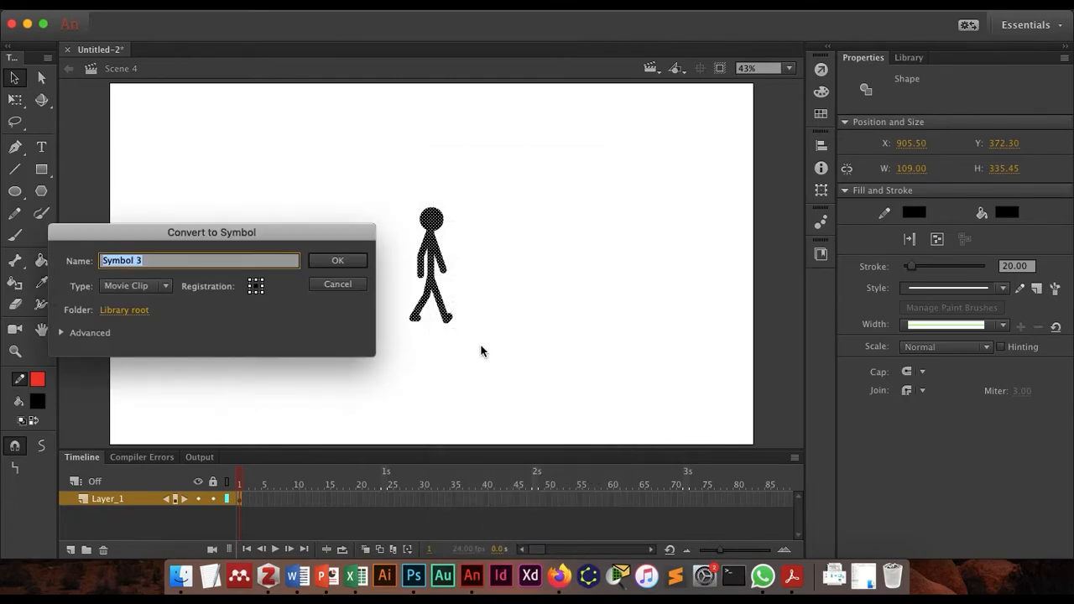
pyautogui.click(160, 285)
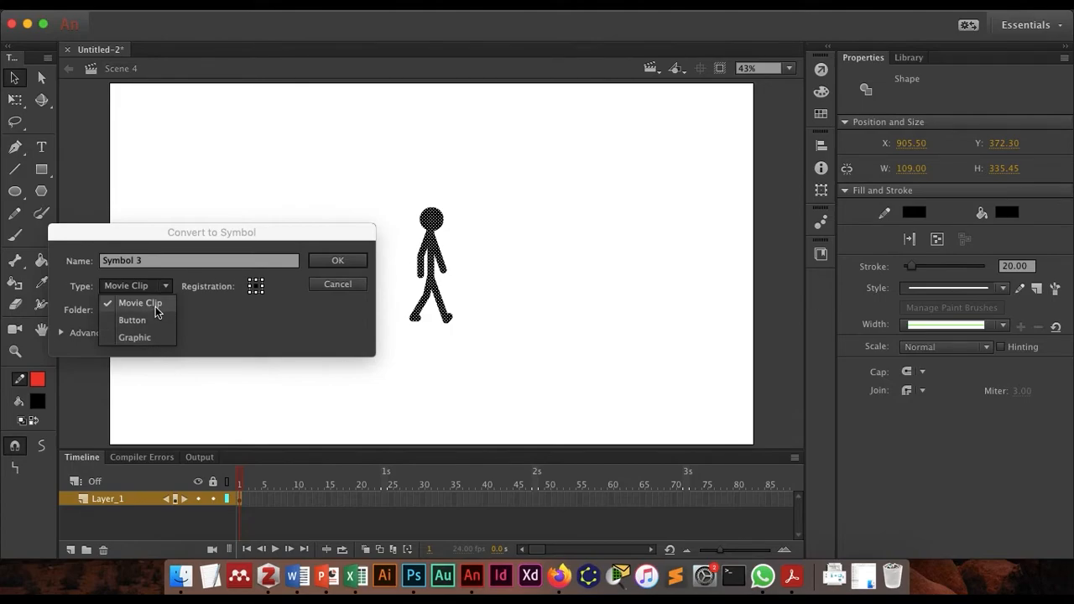
pyautogui.click(155, 306)
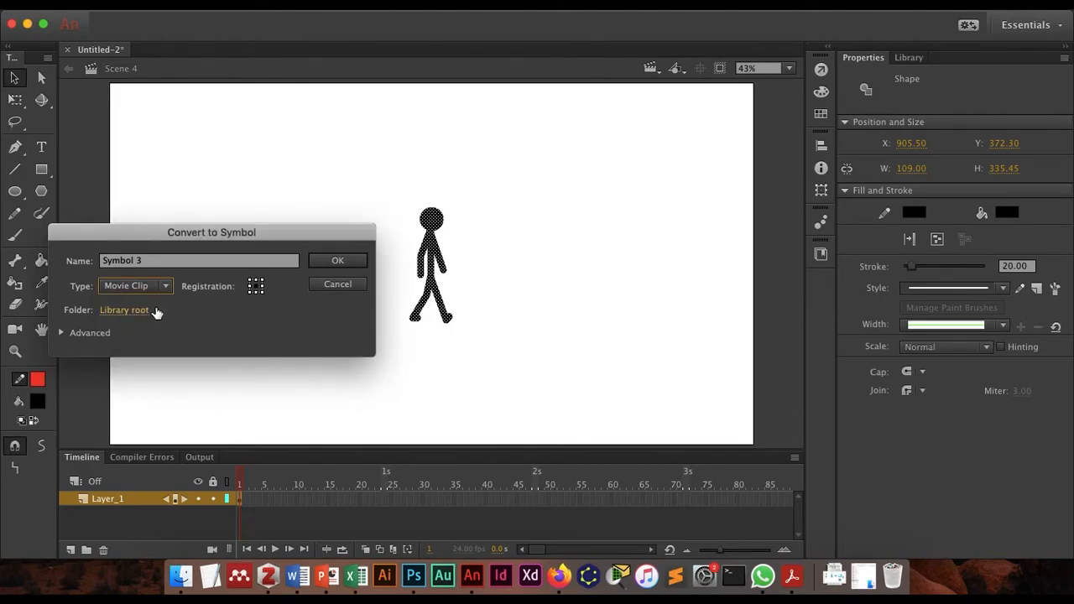
pyautogui.click(338, 261)
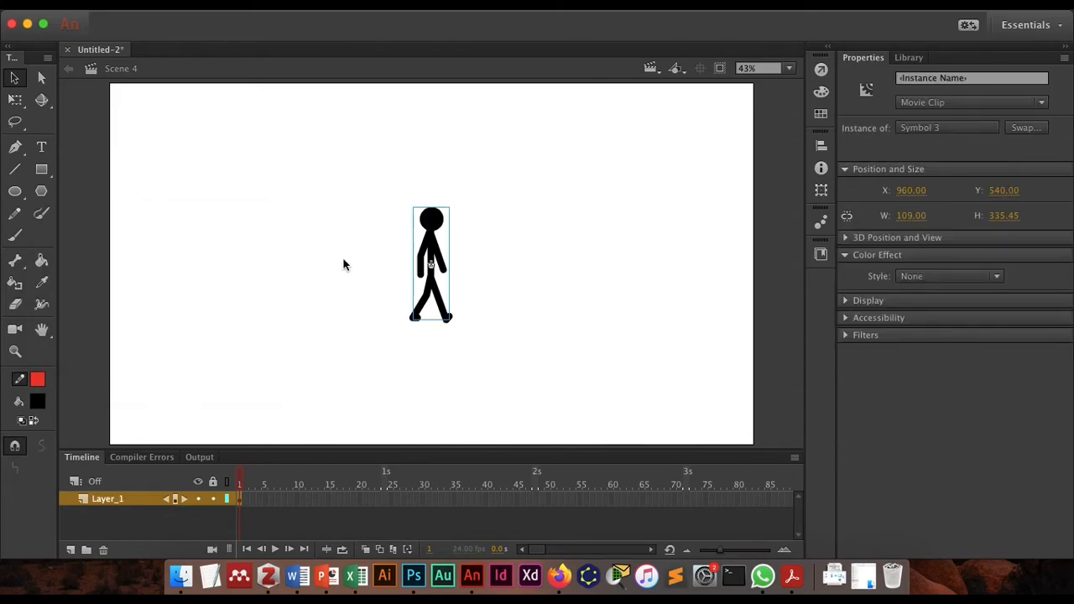
pyautogui.click(485, 259)
pyautogui.click(428, 246)
pyautogui.click(509, 289)
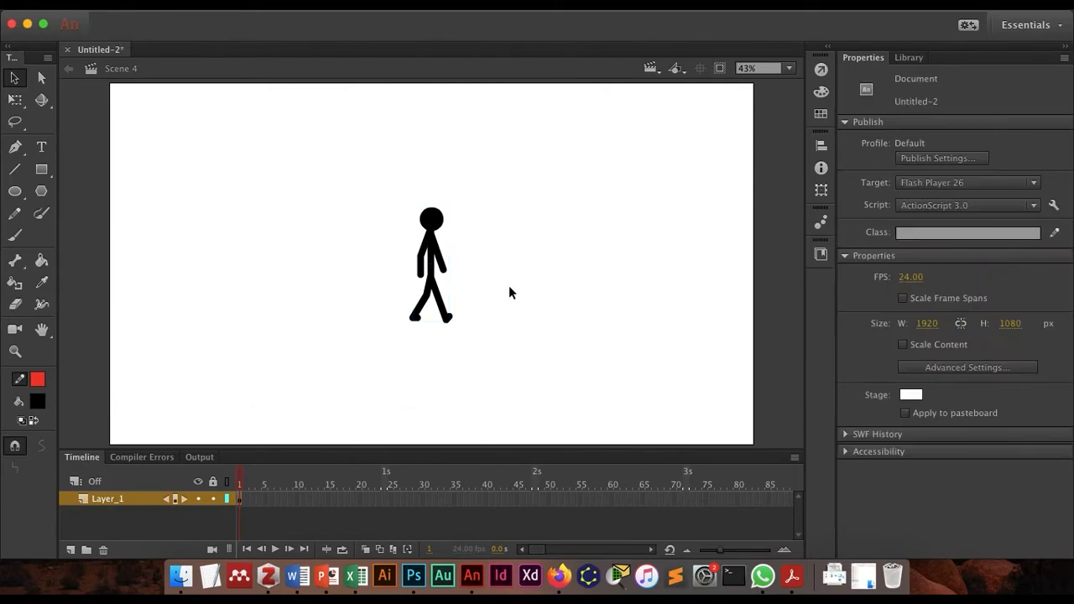
# Open the stick-figure movie clip symbol in Scene 4 for editing its internal timeline
pyautogui.click(438, 255)
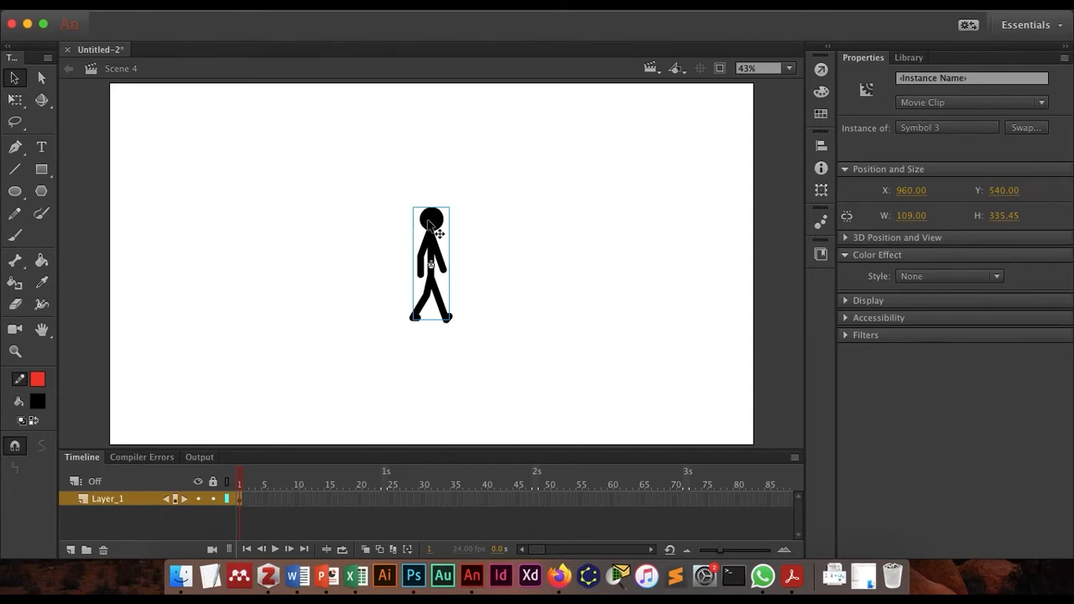
pyautogui.click(490, 212)
pyautogui.click(436, 240)
pyautogui.doubleClick(432, 246)
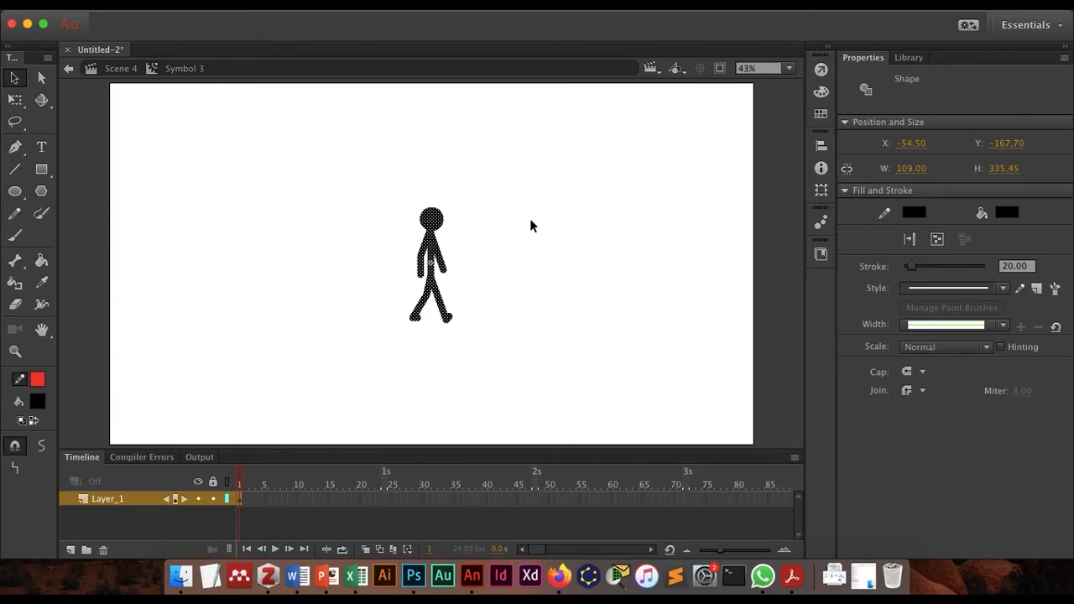
pyautogui.click(504, 258)
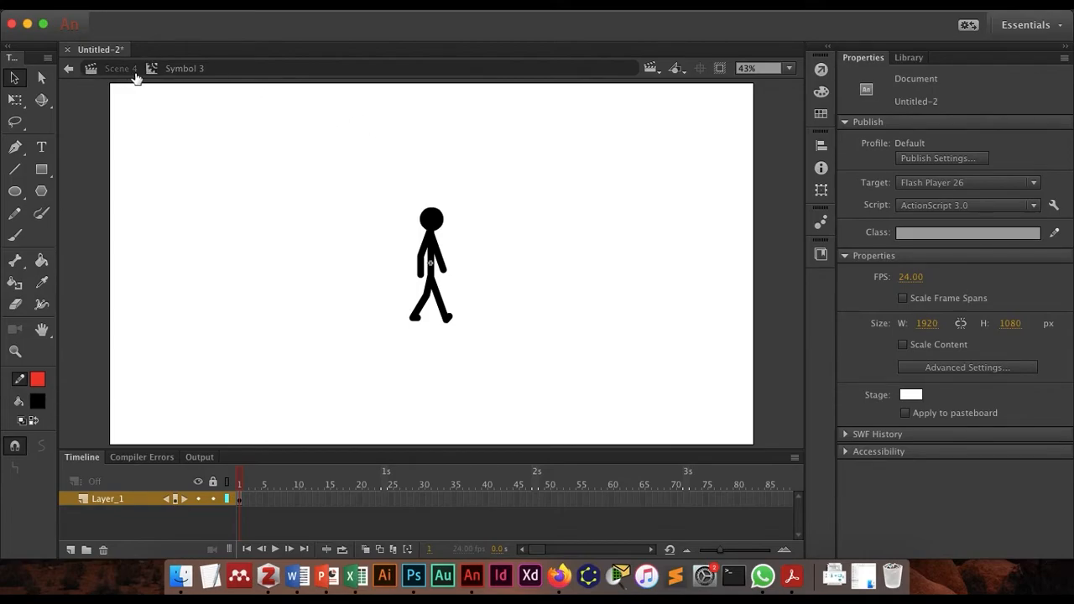
pyautogui.click(69, 69)
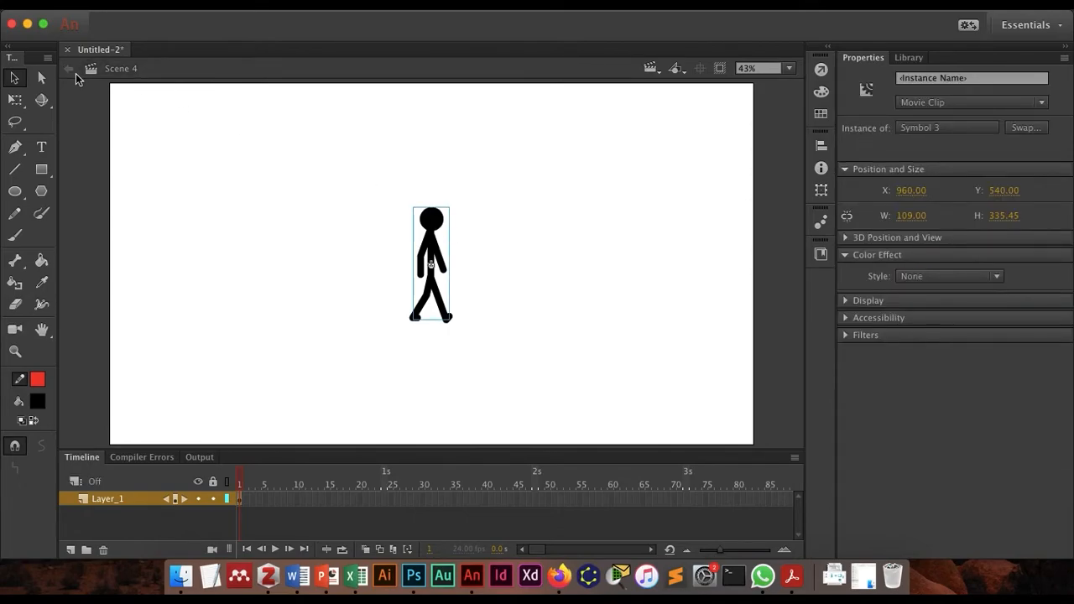
pyautogui.doubleClick(429, 234)
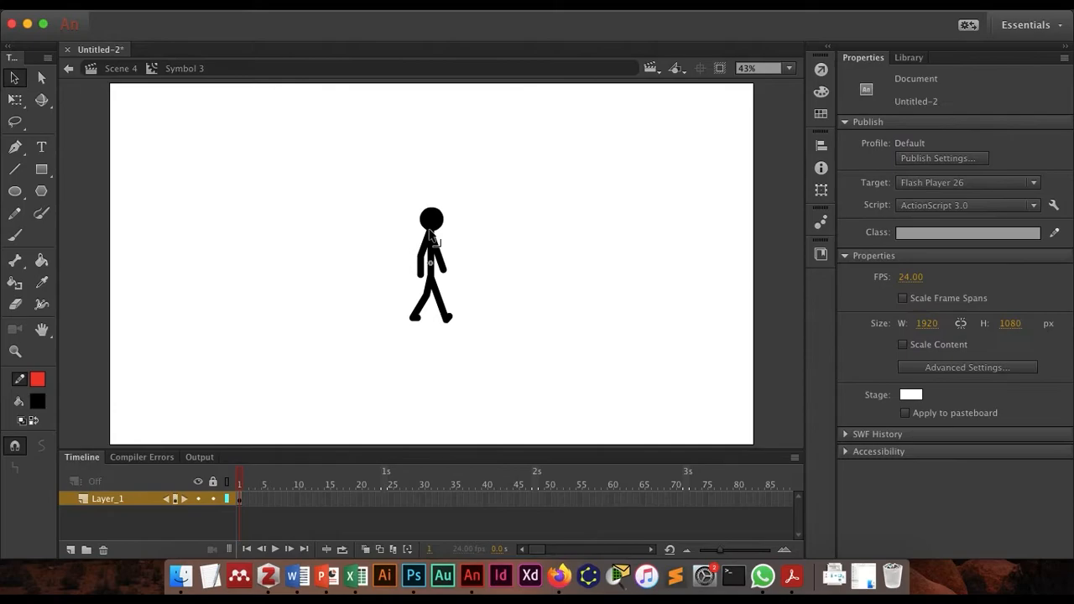
# Insert a blank keyframe at frame 4 of Layer_1 inside the movie clip symbol
pyautogui.click(257, 498)
pyautogui.rightClick(256, 502)
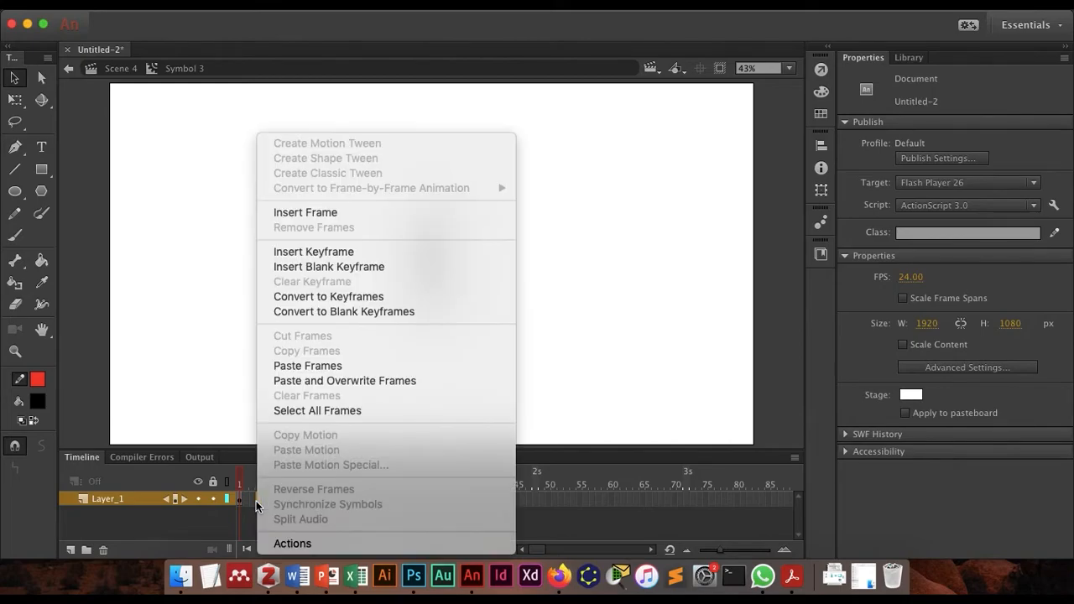
pyautogui.click(366, 267)
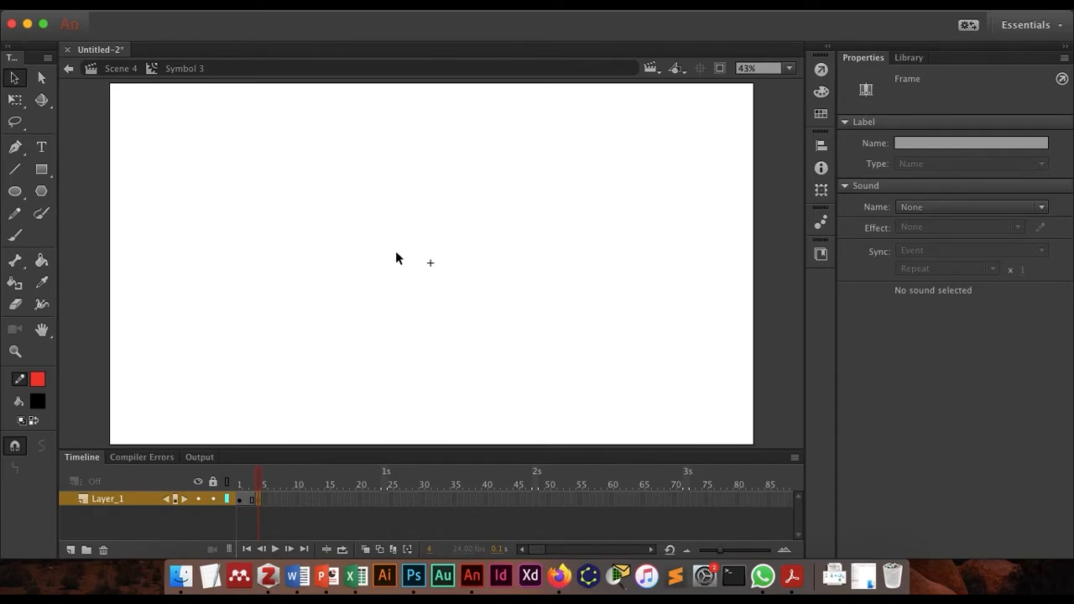
# Select and copy the whole Down-pose figure at frame 4 of Scene 1
pyautogui.click(649, 69)
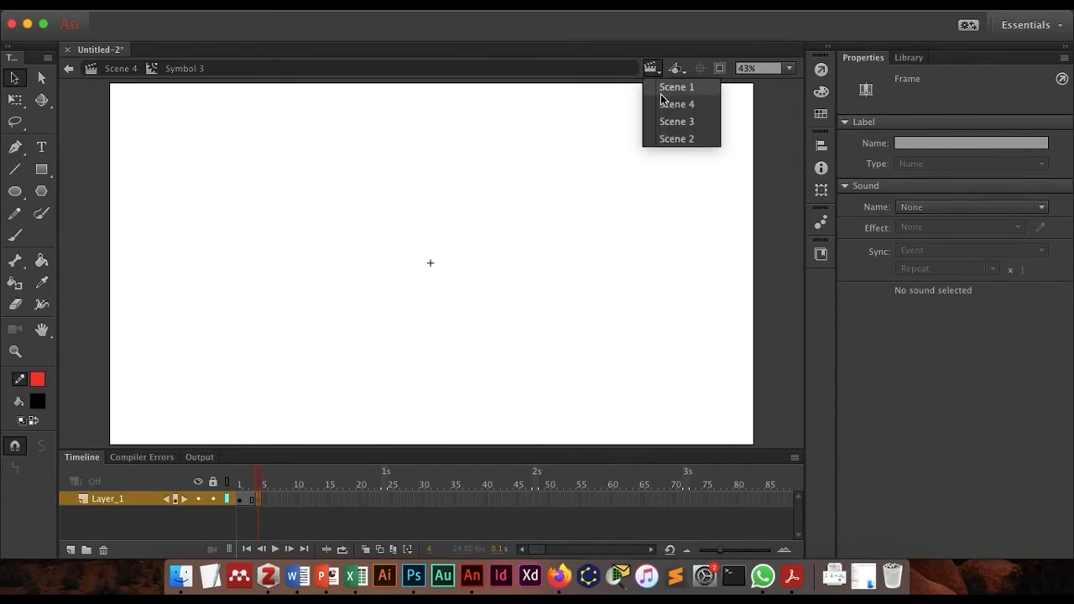
pyautogui.click(664, 103)
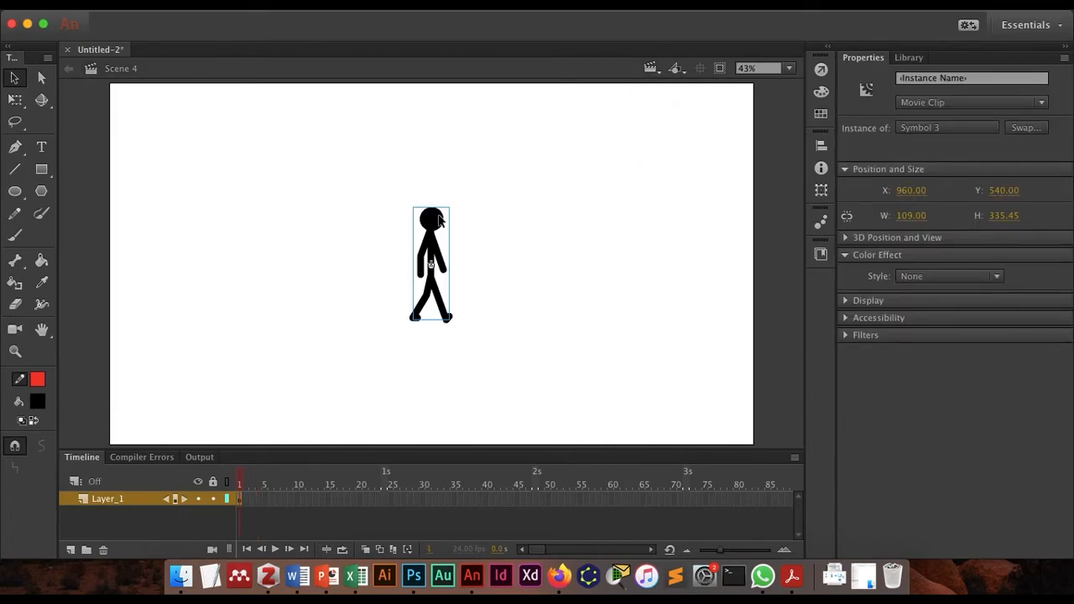
pyautogui.click(649, 68)
pyautogui.click(659, 88)
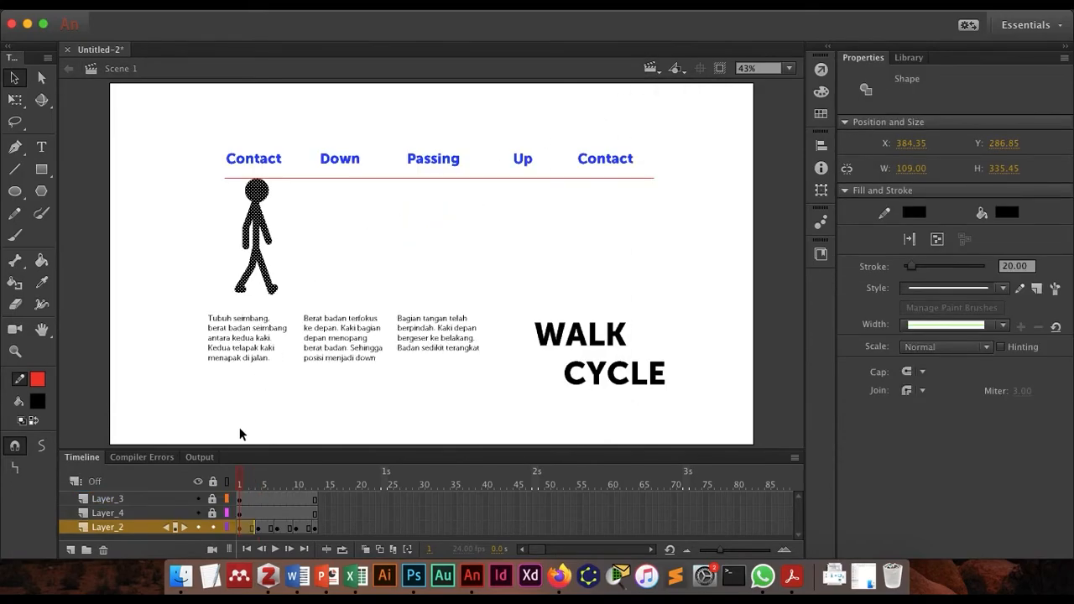
pyautogui.click(258, 483)
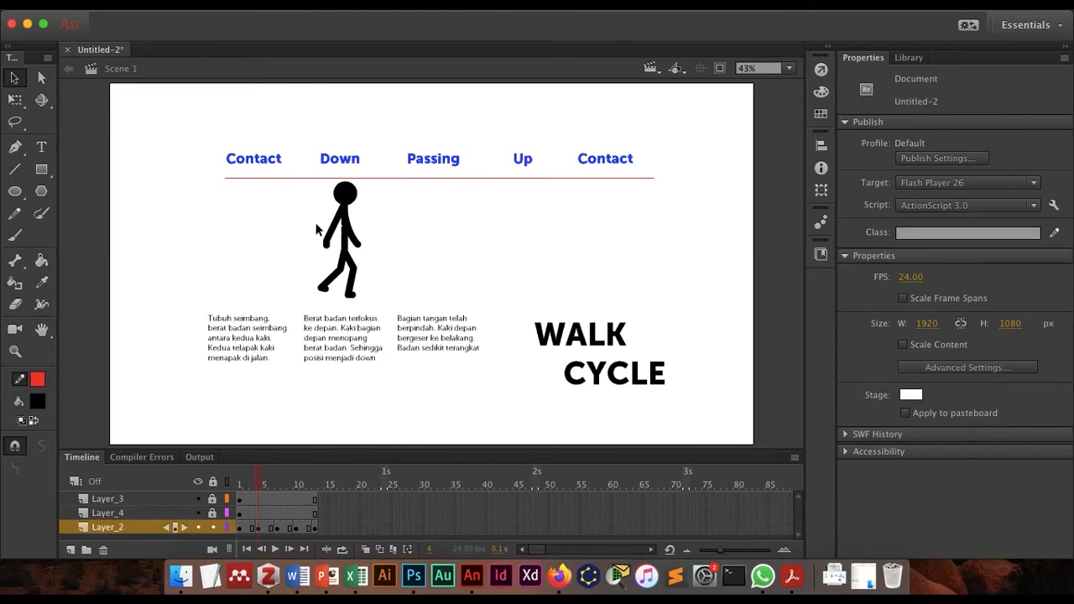
pyautogui.moveTo(315, 182); pyautogui.dragTo(373, 311)
# Return to Scene 4, open the walking-figure symbol, and paste the Down pose into its frame 4
pyautogui.click(650, 68)
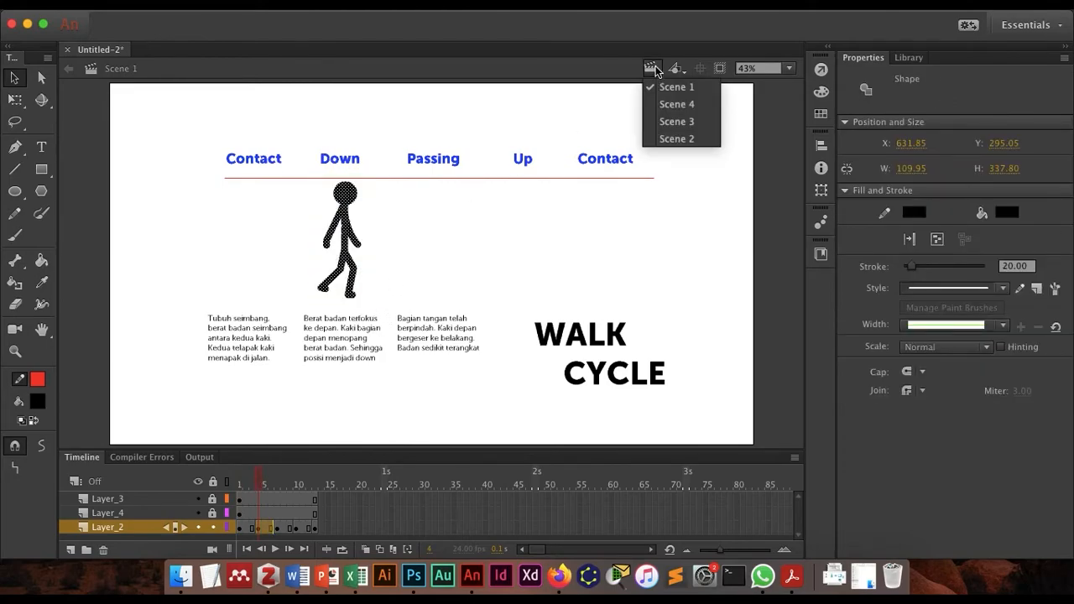
pyautogui.click(676, 103)
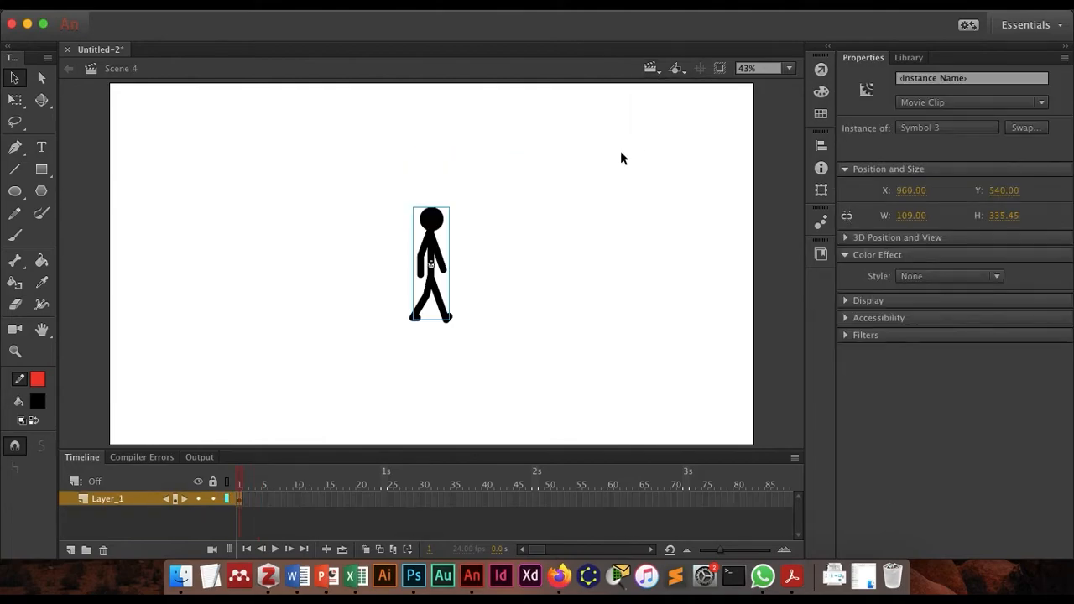
pyautogui.click(496, 265)
pyautogui.doubleClick(438, 250)
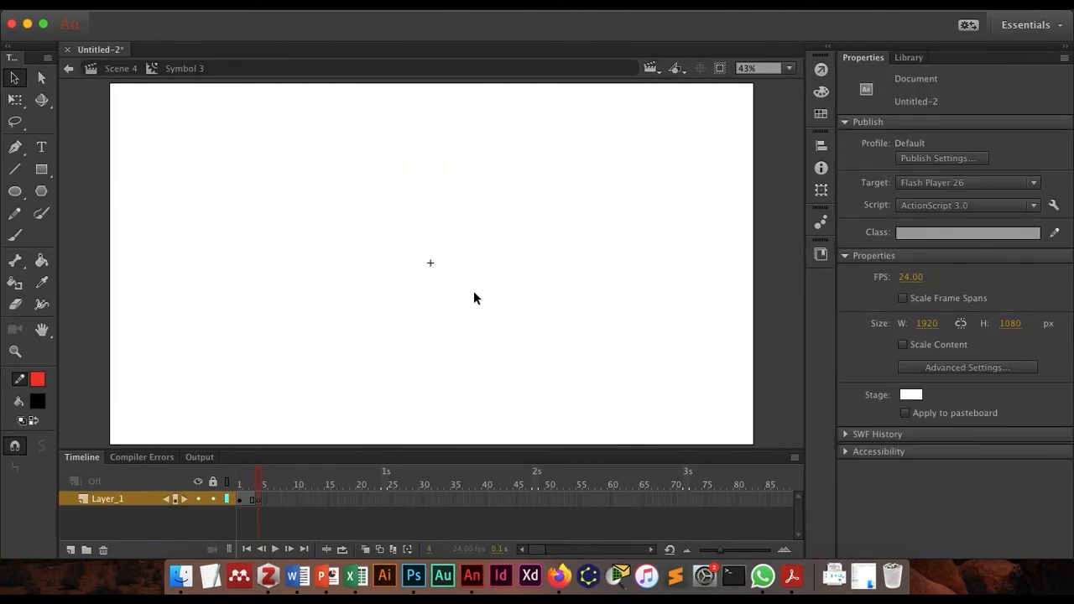
pyautogui.press('super+a')
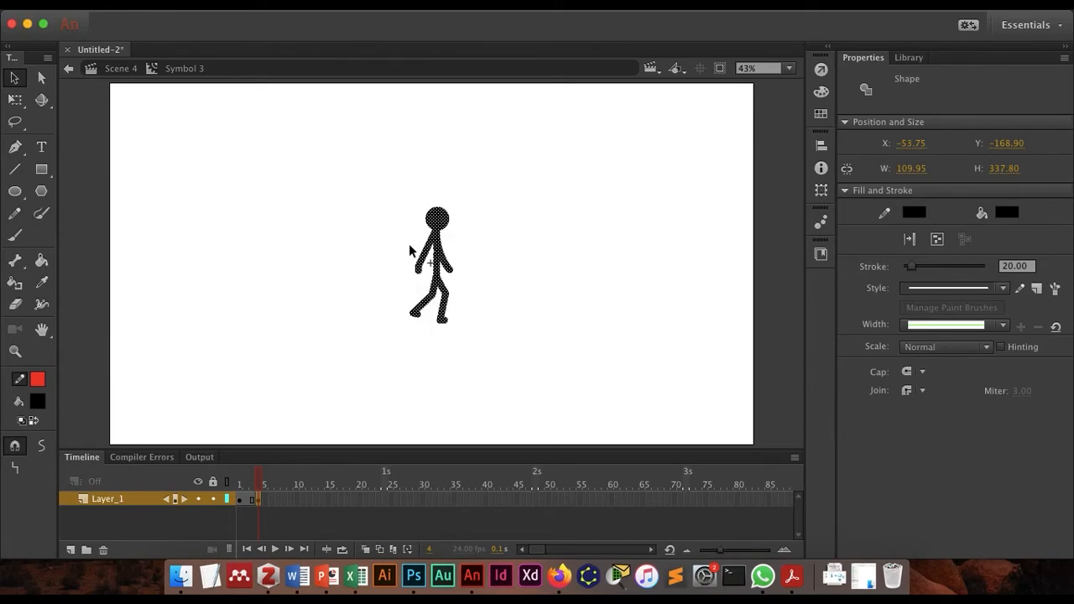
# Turn on onion skinning and nudge the Down-pose figure slightly left toward the contact pose
pyautogui.click(365, 549)
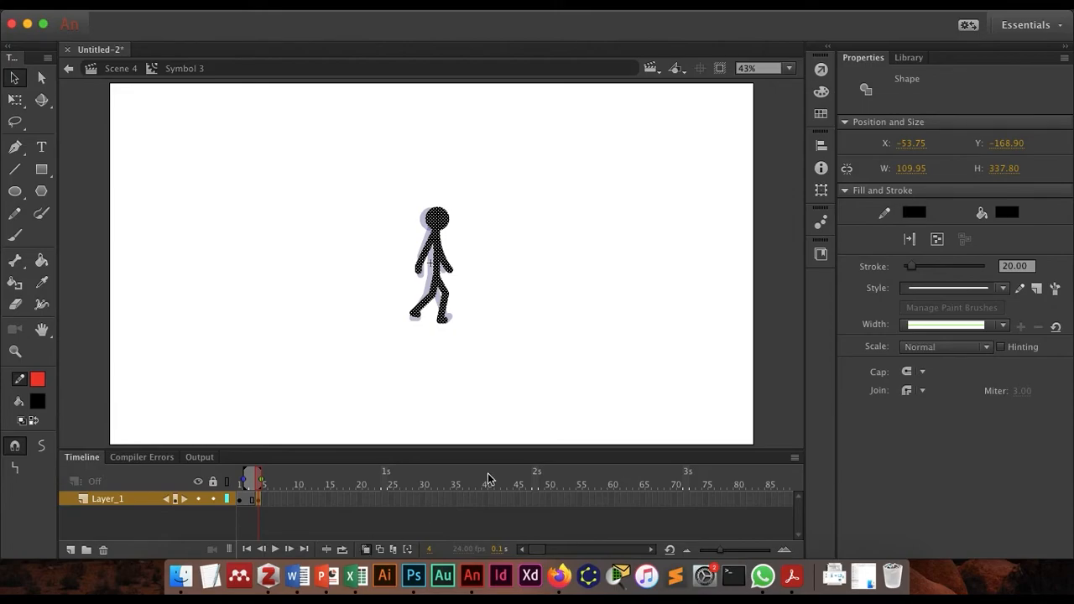
pyautogui.press('super+equal')
pyautogui.press('super+equal')
pyautogui.press('super+minus')
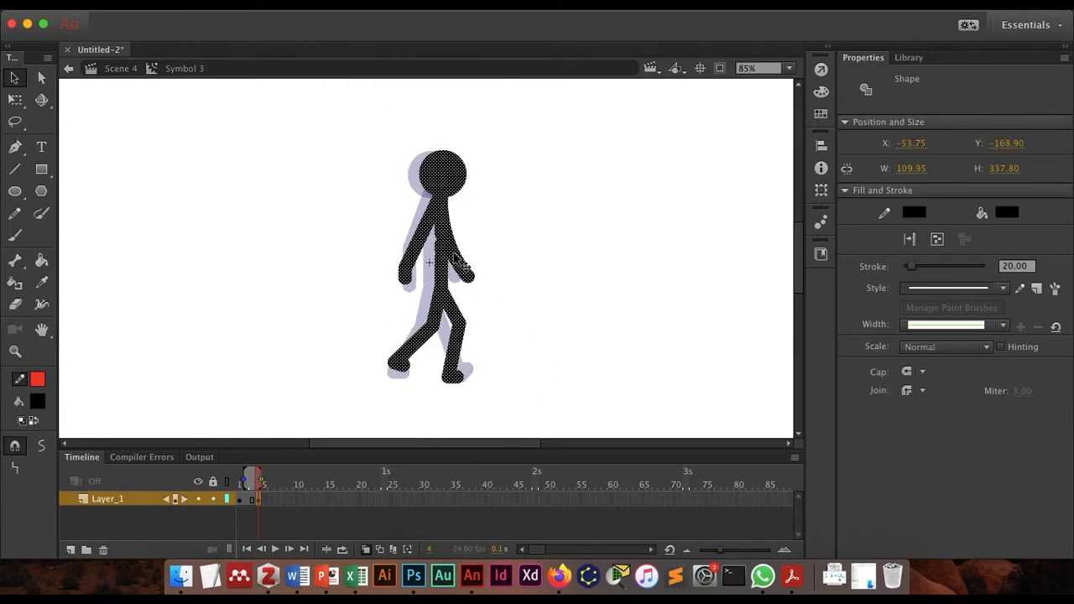
pyautogui.press('Left')
pyautogui.press('Left')
pyautogui.click(489, 251)
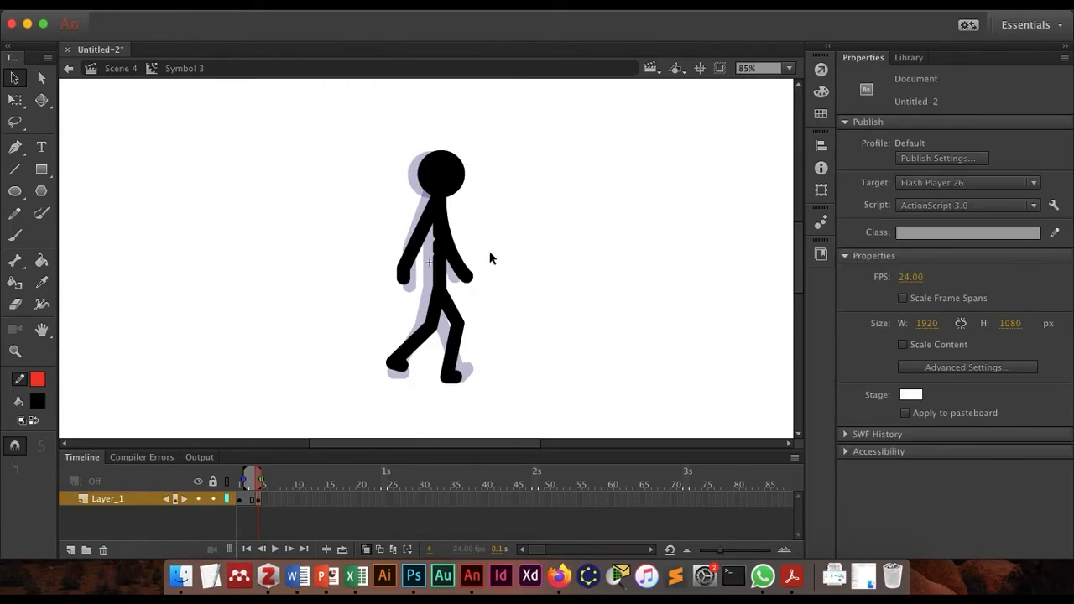
# Shift the frame 4 figure further left and down so its body overlaps the contact pose with the head slightly lower
pyautogui.click(261, 502)
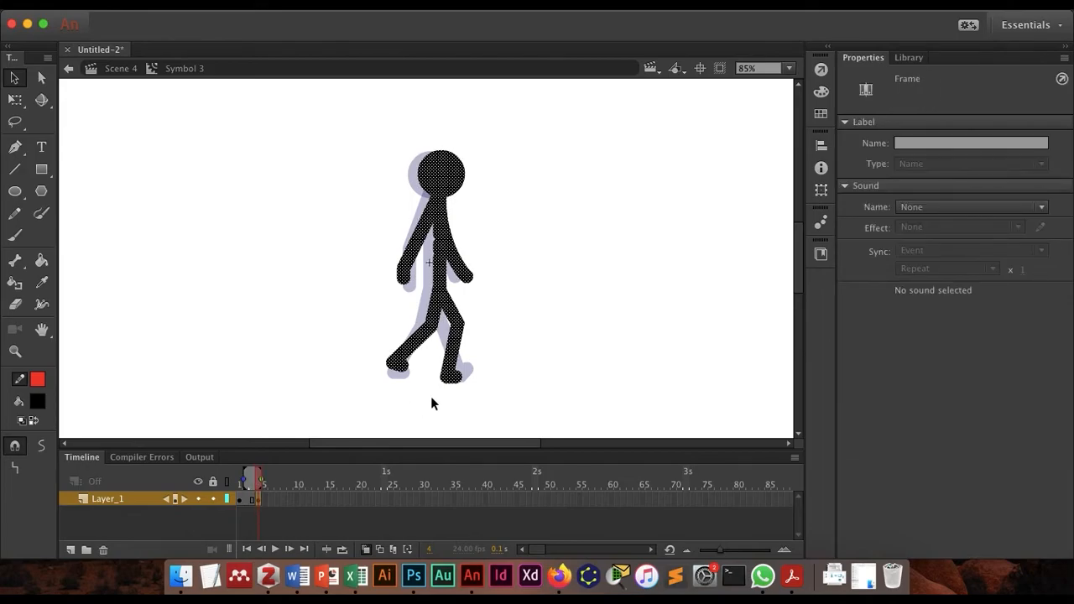
pyautogui.hotkey('shift', 'Left')
pyautogui.hotkey('shift', 'Left')
pyautogui.hotkey('shift', 'Right')
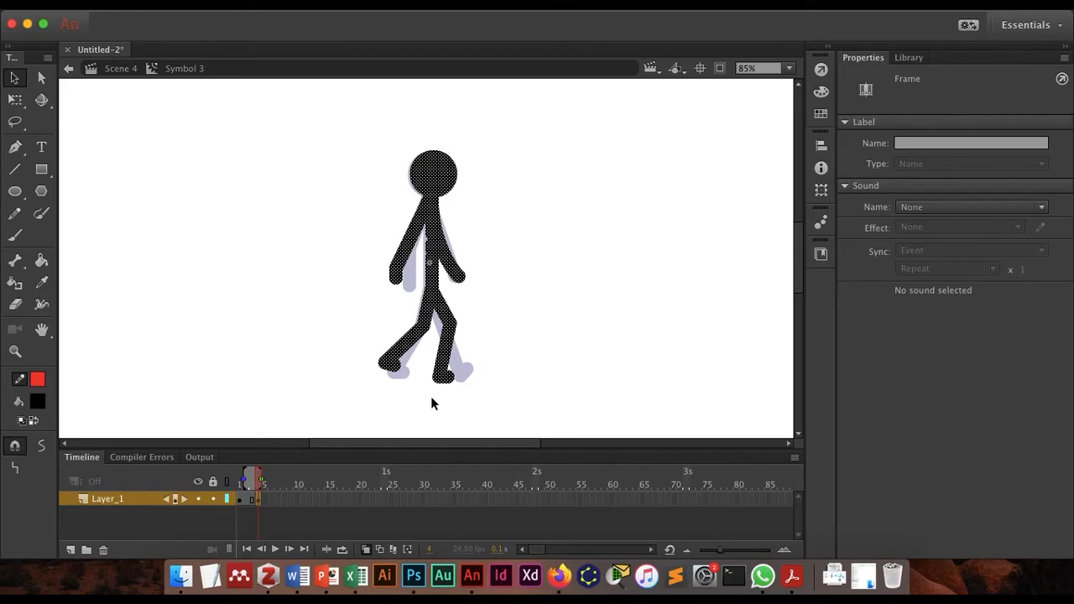
pyautogui.press('Left')
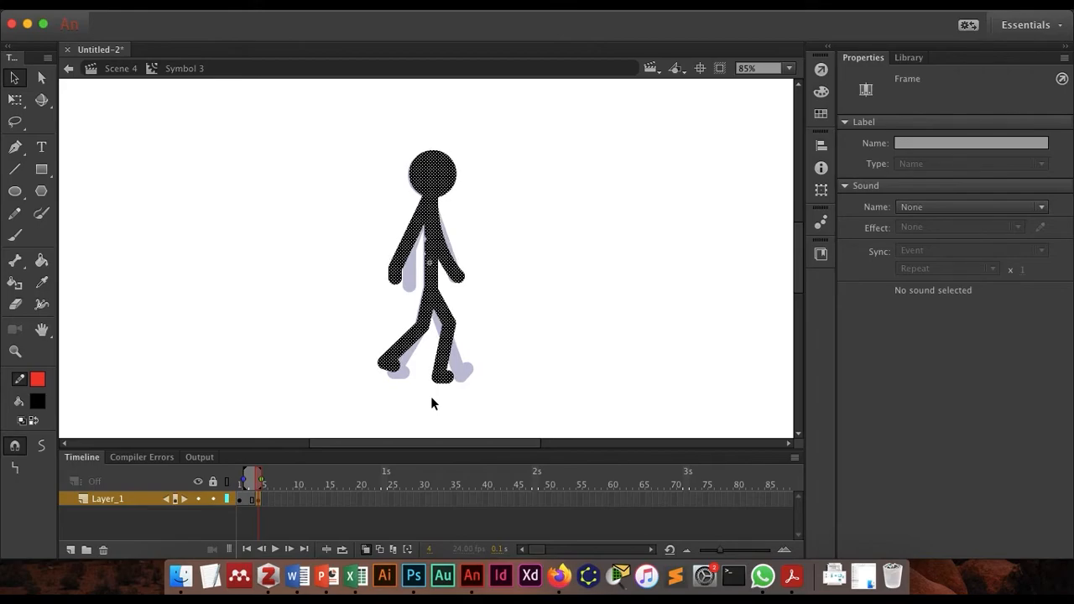
pyautogui.hotkey('shift', 'Down')
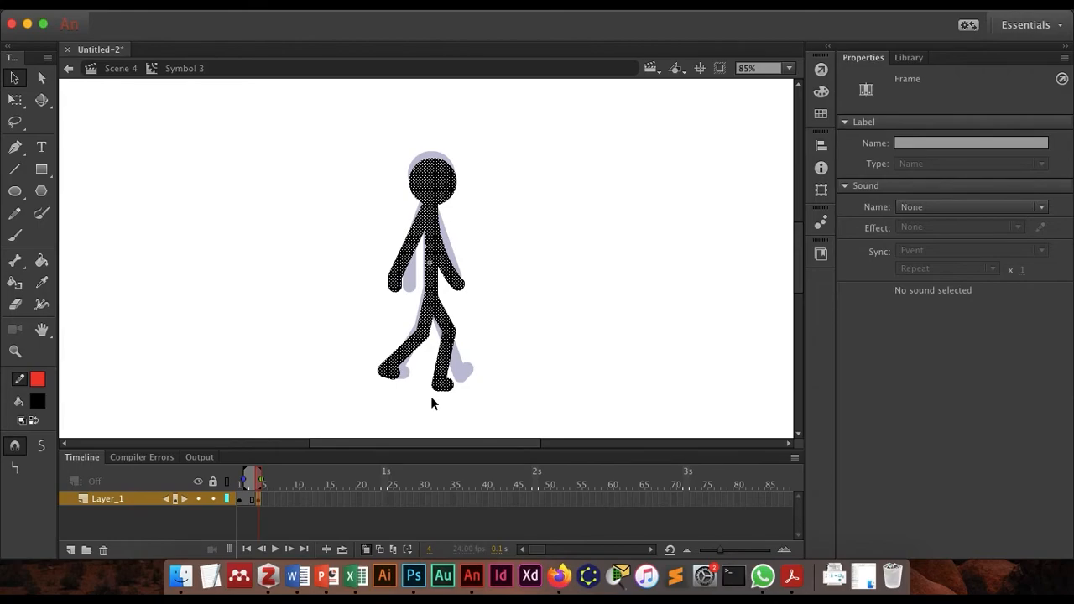
pyautogui.press('Left')
pyautogui.press('Left')
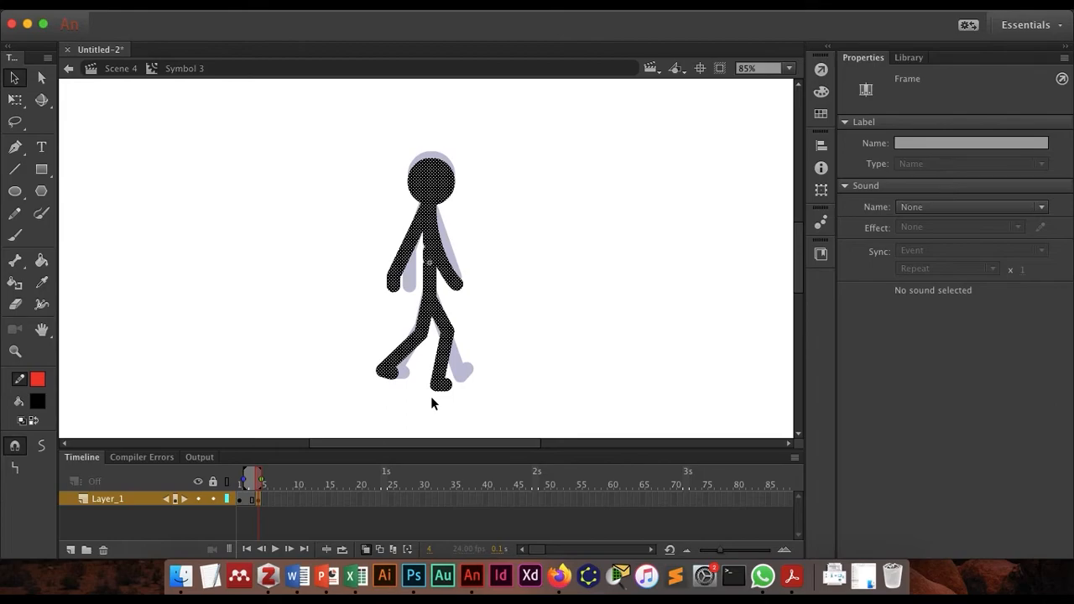
# Insert a blank keyframe at frame 7 of the symbol's Layer_1
pyautogui.click(272, 499)
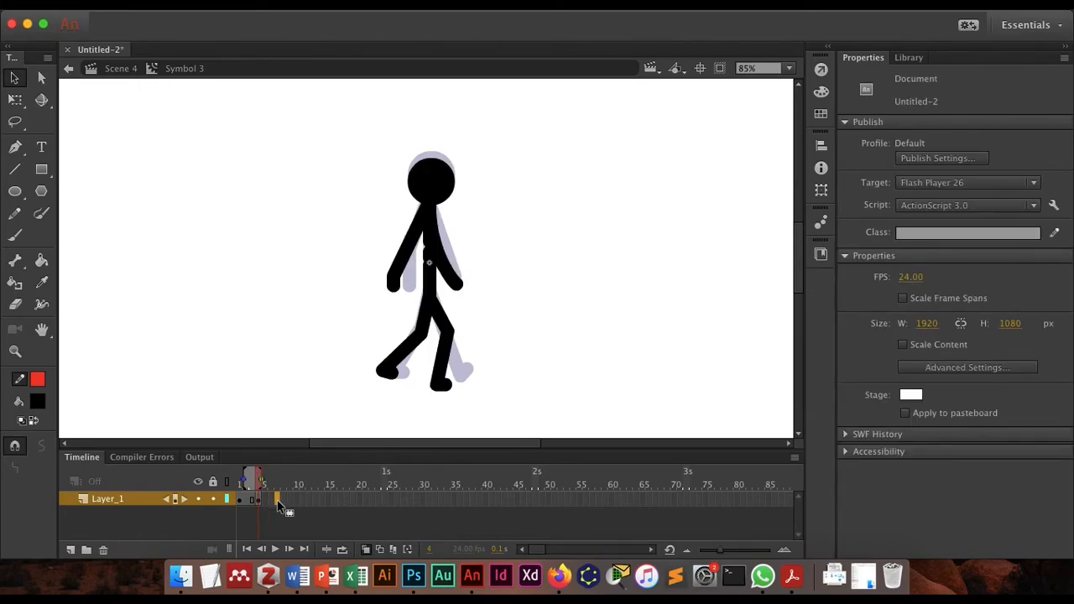
pyautogui.rightClick(277, 503)
pyautogui.click(398, 268)
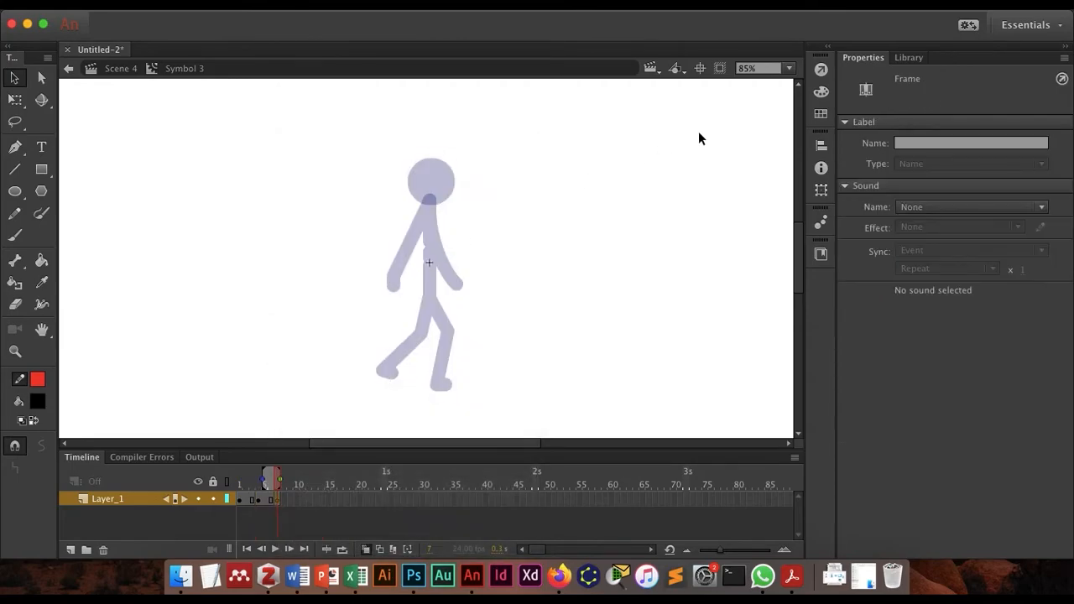
# Select and copy the whole Passing-pose figure at frame 7 of Scene 1
pyautogui.click(651, 69)
pyautogui.click(662, 85)
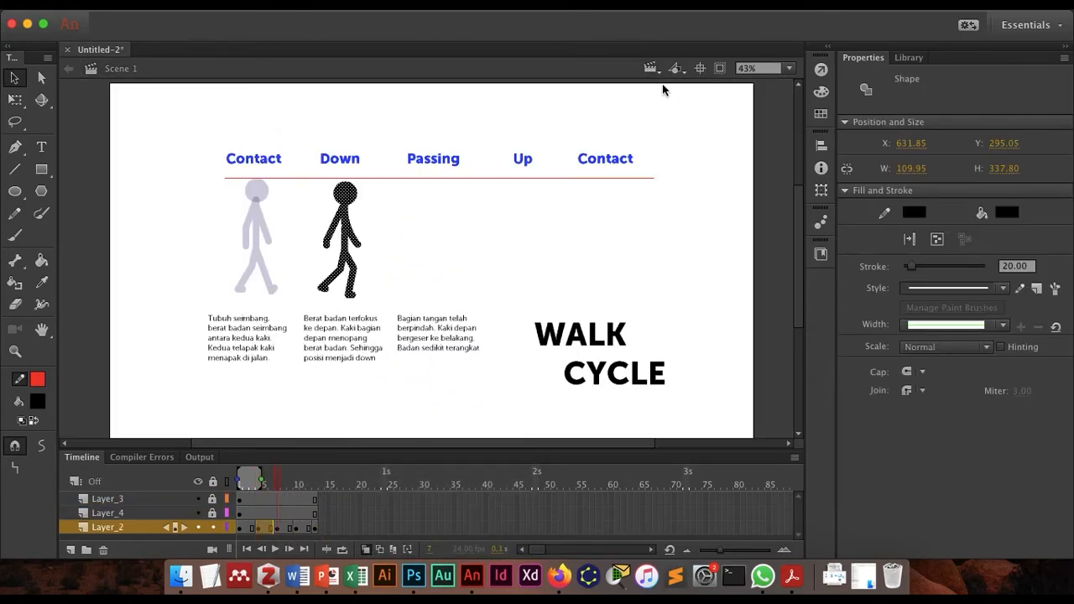
pyautogui.click(272, 483)
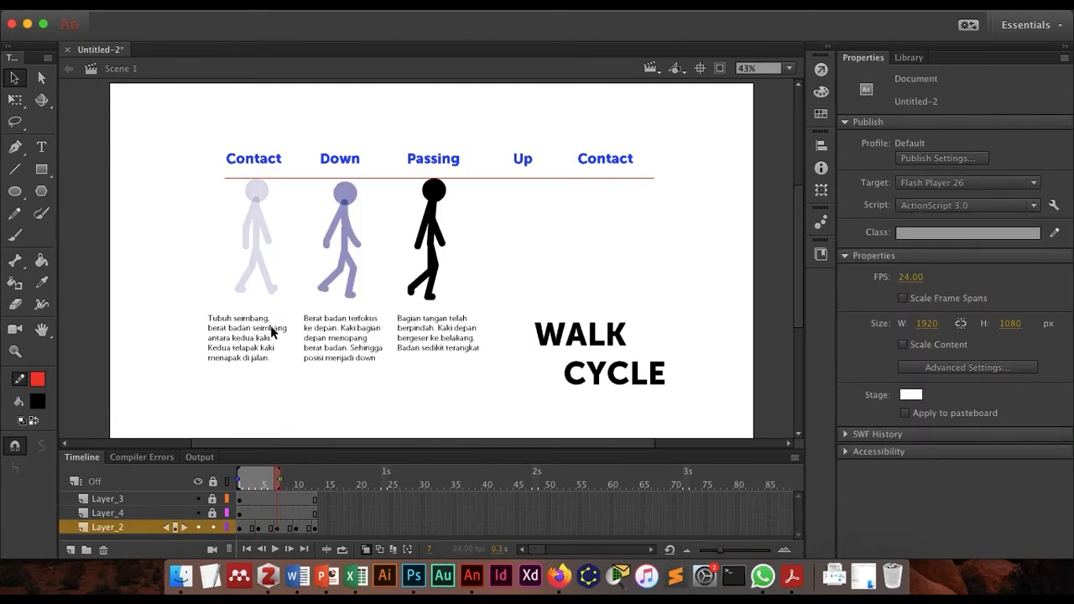
pyautogui.moveTo(411, 173); pyautogui.dragTo(446, 299)
pyautogui.click(404, 175)
pyautogui.moveTo(405, 175); pyautogui.dragTo(457, 312)
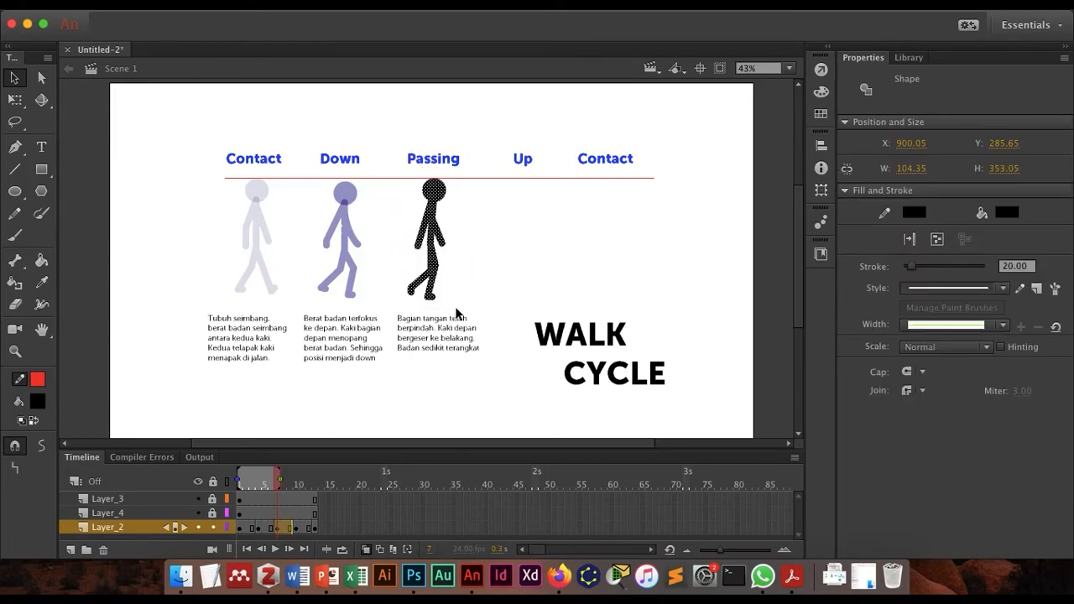
# Go back into the walking-figure symbol in Scene 4 and paste the Passing pose at frame 7
pyautogui.click(652, 69)
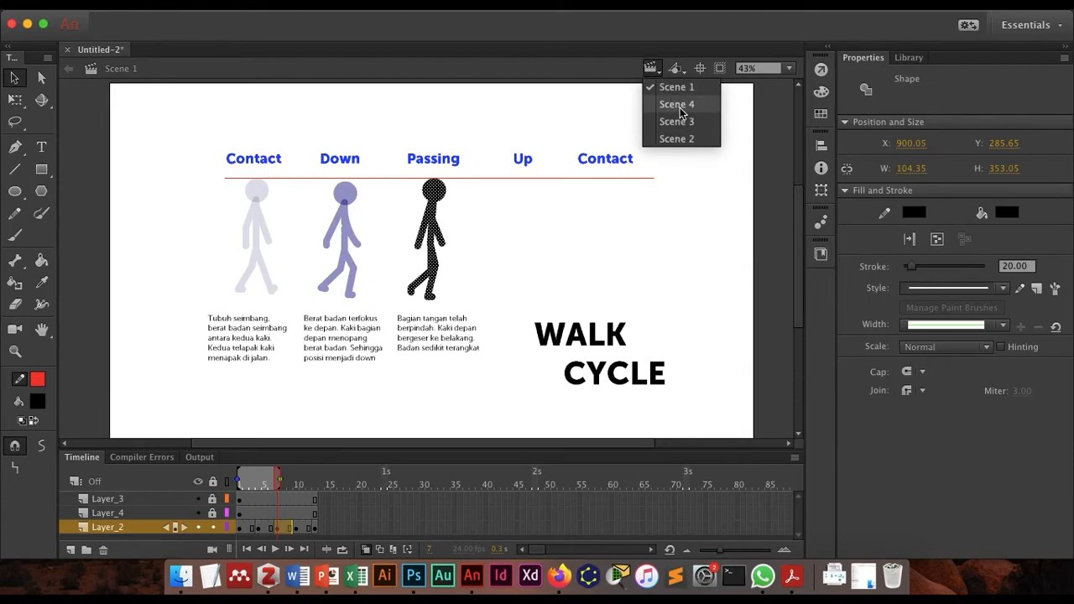
pyautogui.click(676, 104)
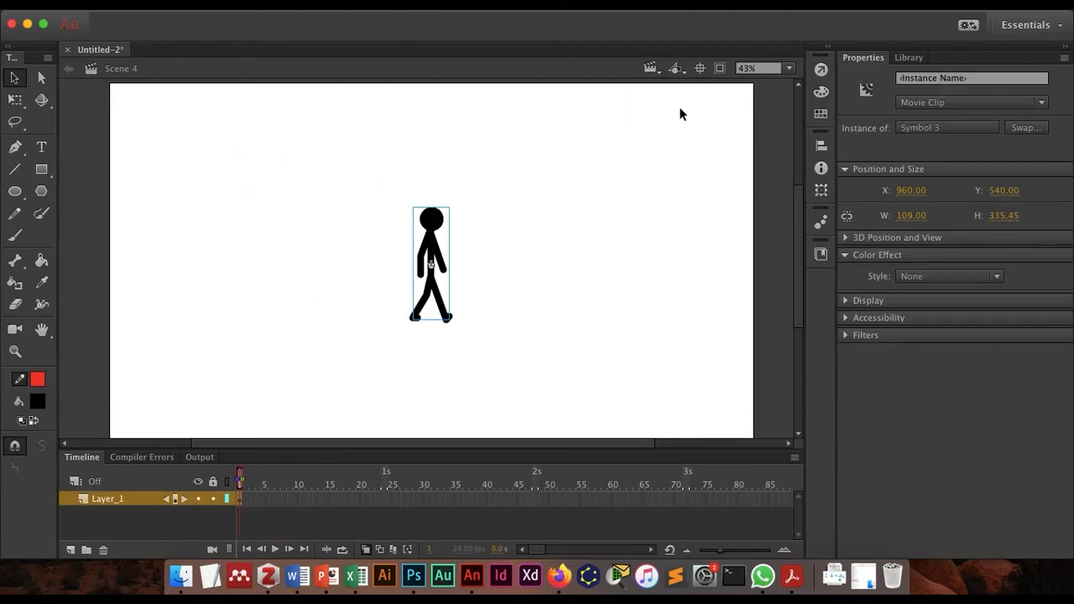
pyautogui.doubleClick(429, 282)
pyautogui.click(294, 492)
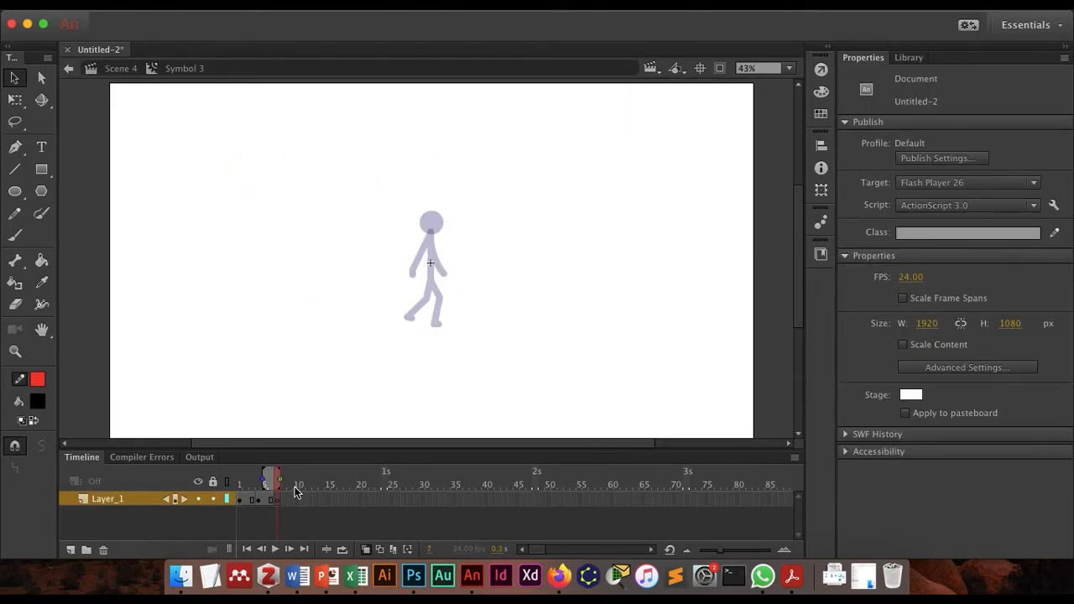
pyautogui.press('super+a')
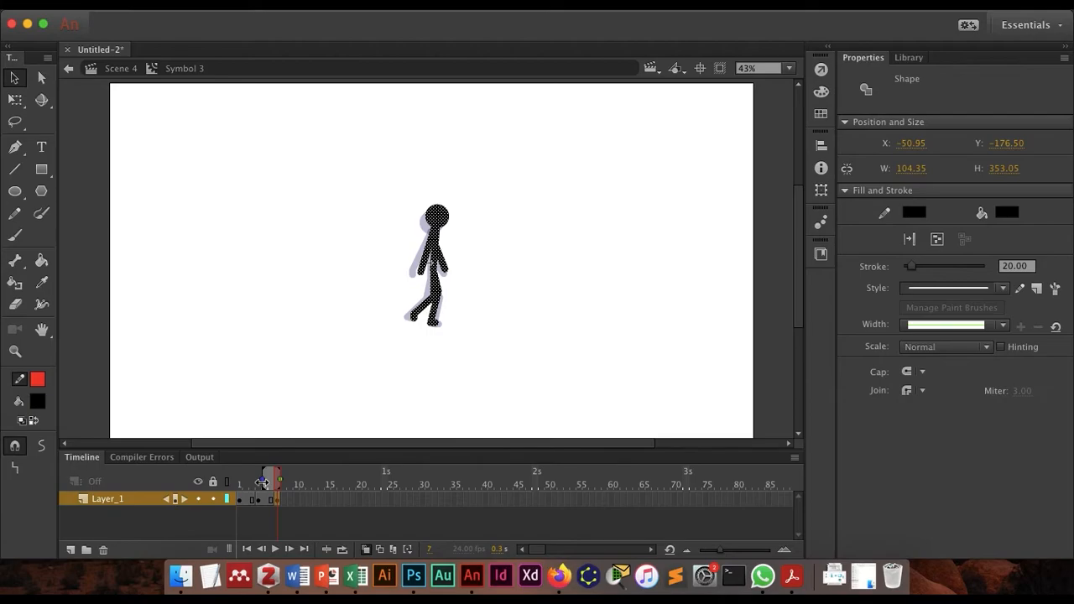
# Extend the onion-skin range back to frame 1 and shift the frame 7 Passing figure left and down so it overlaps the previous poses
pyautogui.moveTo(264, 481); pyautogui.dragTo(217, 482)
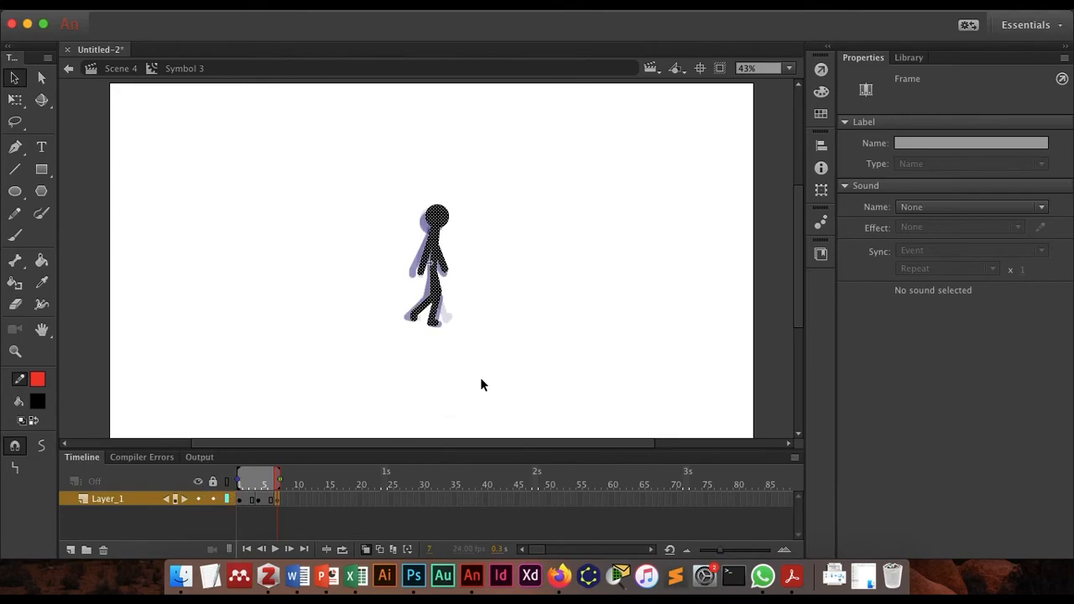
pyautogui.press('super+equal')
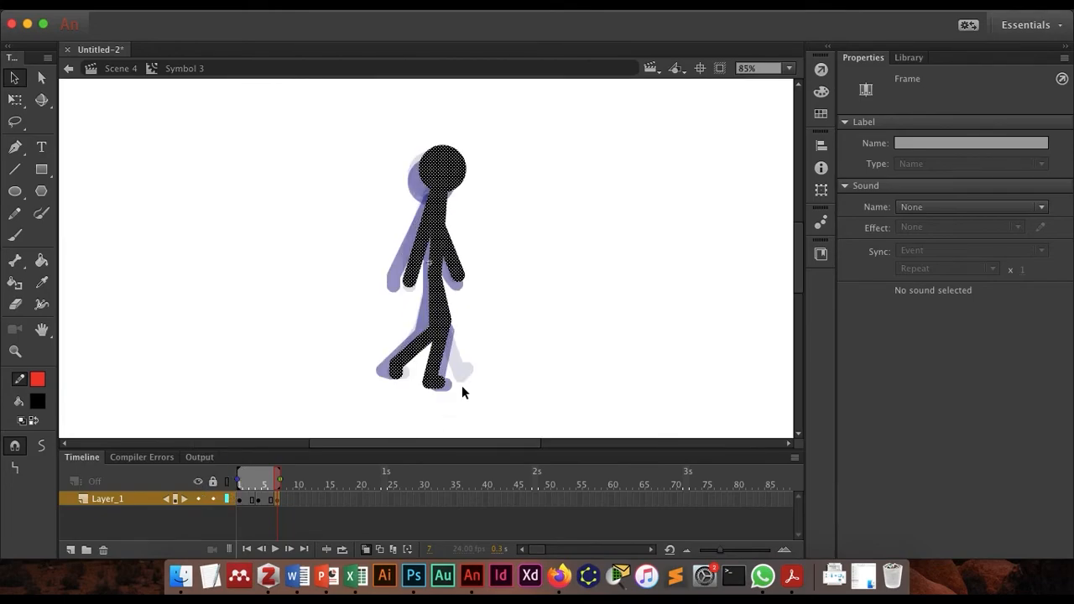
pyautogui.hotkey('shift', 'Down')
pyautogui.hotkey('shift', 'Down')
pyautogui.hotkey('shift', 'Left')
pyautogui.hotkey('shift', 'Left')
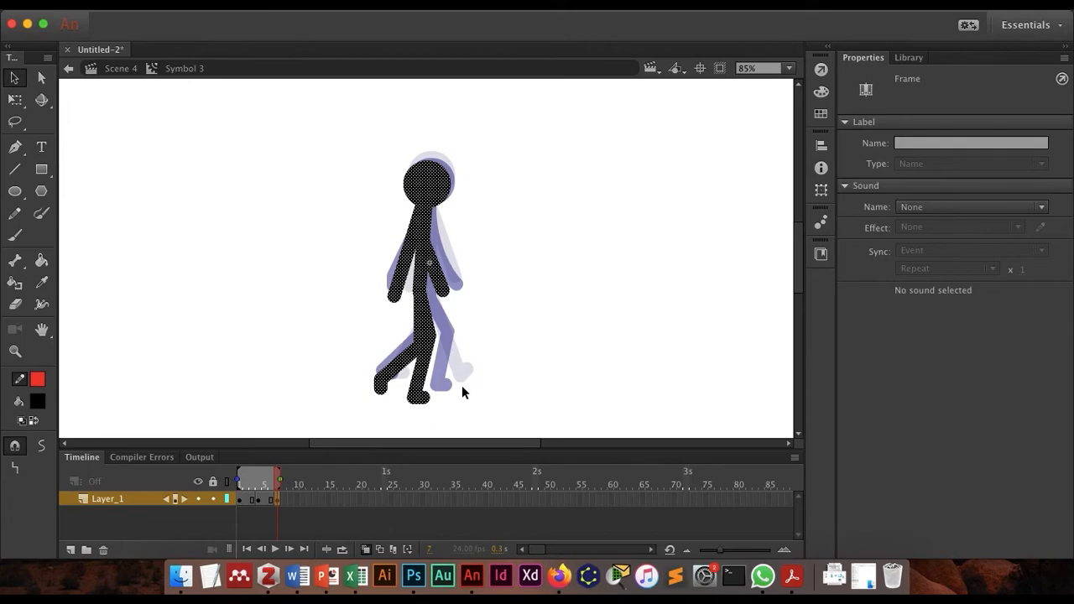
pyautogui.hotkey('shift', 'Up')
pyautogui.press('Right')
pyautogui.press('Right')
pyautogui.press('Right')
pyautogui.press('Right')
pyautogui.press('Right')
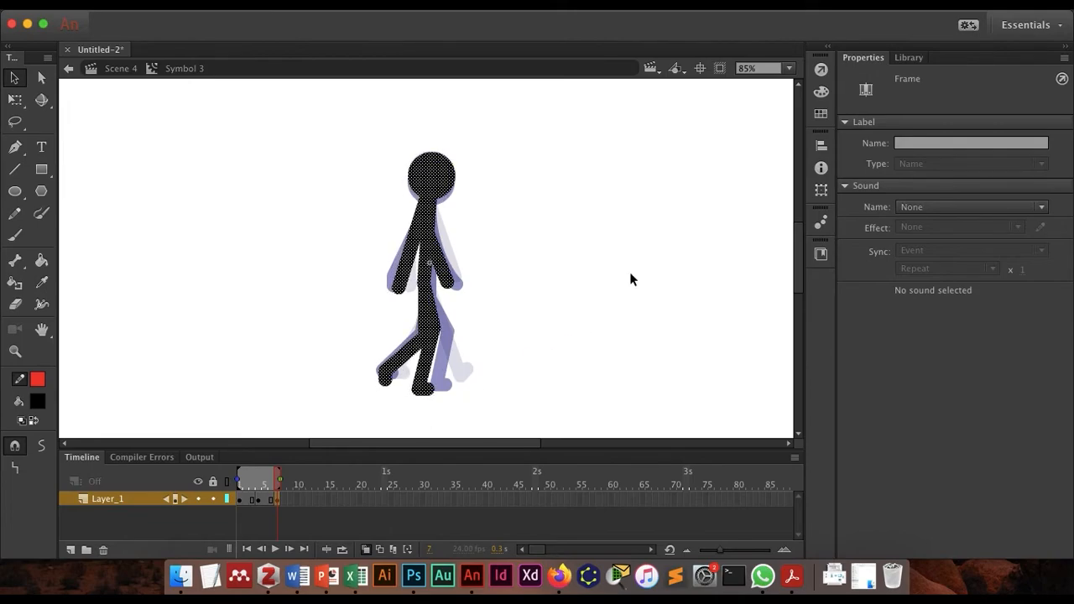
# Select and copy the whole Up-pose figure at frame 11 of Scene 1
pyautogui.click(652, 69)
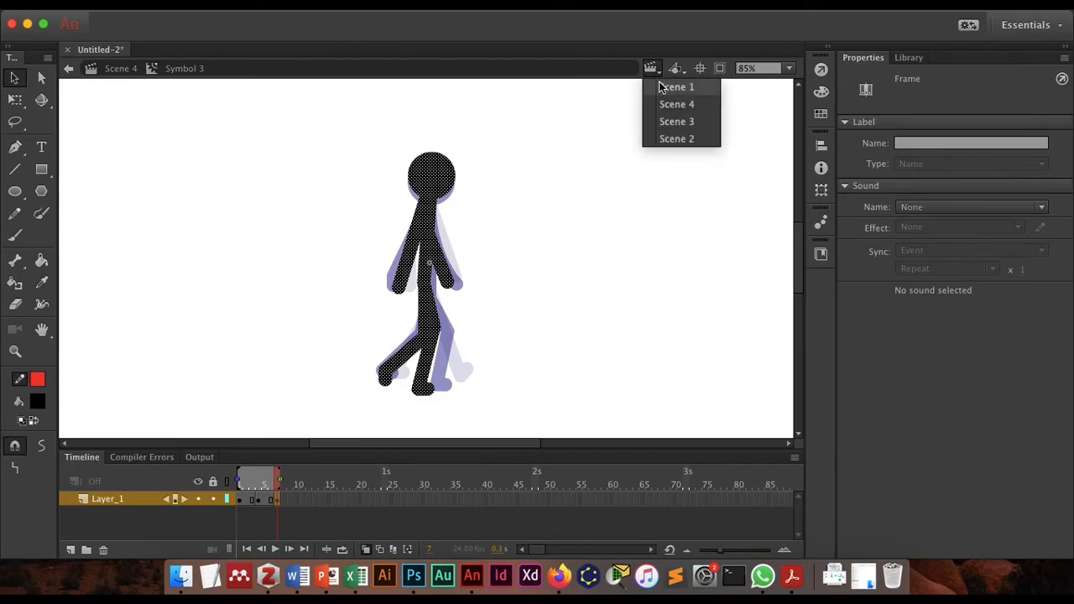
pyautogui.click(659, 86)
pyautogui.click(300, 490)
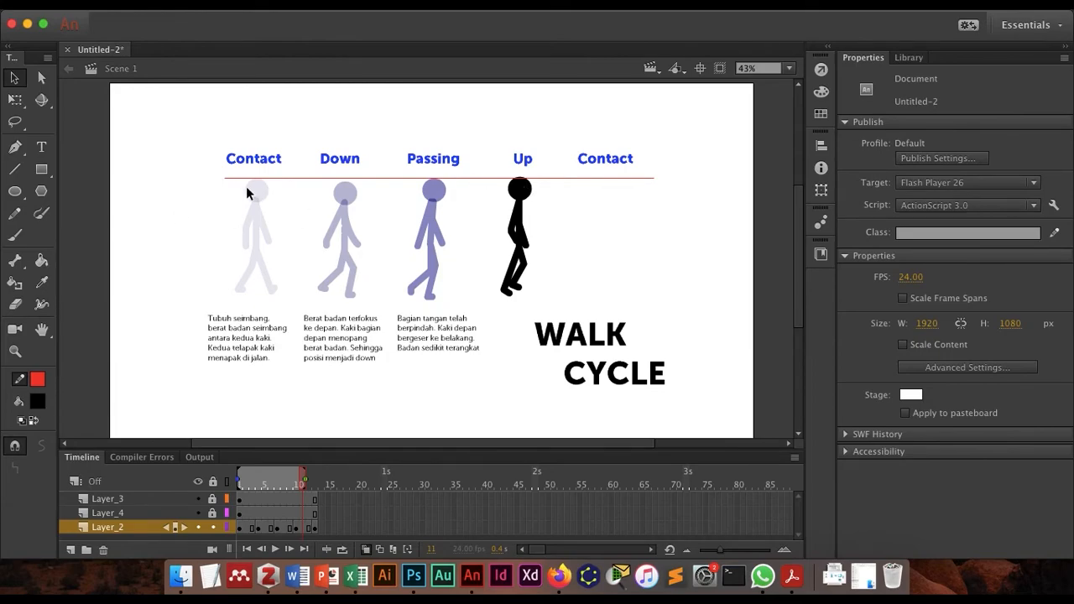
pyautogui.moveTo(495, 171); pyautogui.dragTo(551, 309)
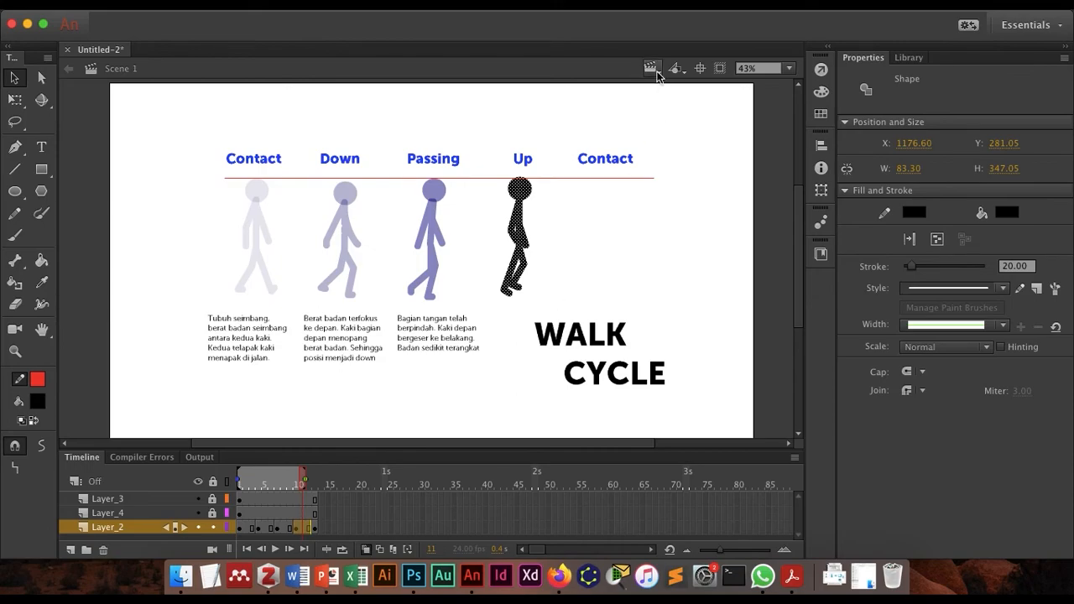
# Return to Scene 4 and open the walking-figure symbol for editing
pyautogui.click(653, 70)
pyautogui.click(665, 106)
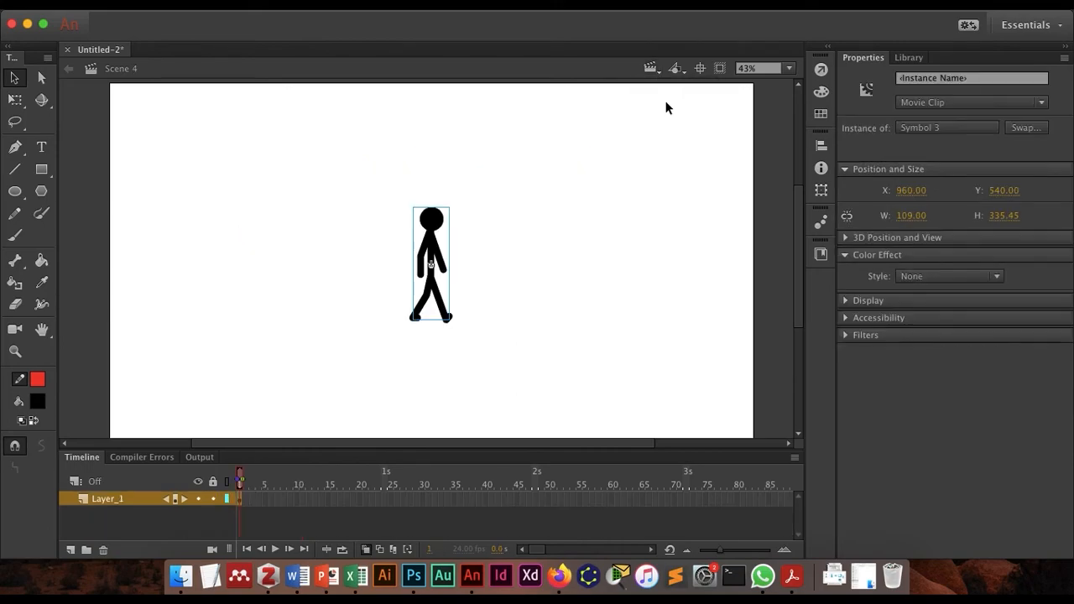
pyautogui.doubleClick(440, 311)
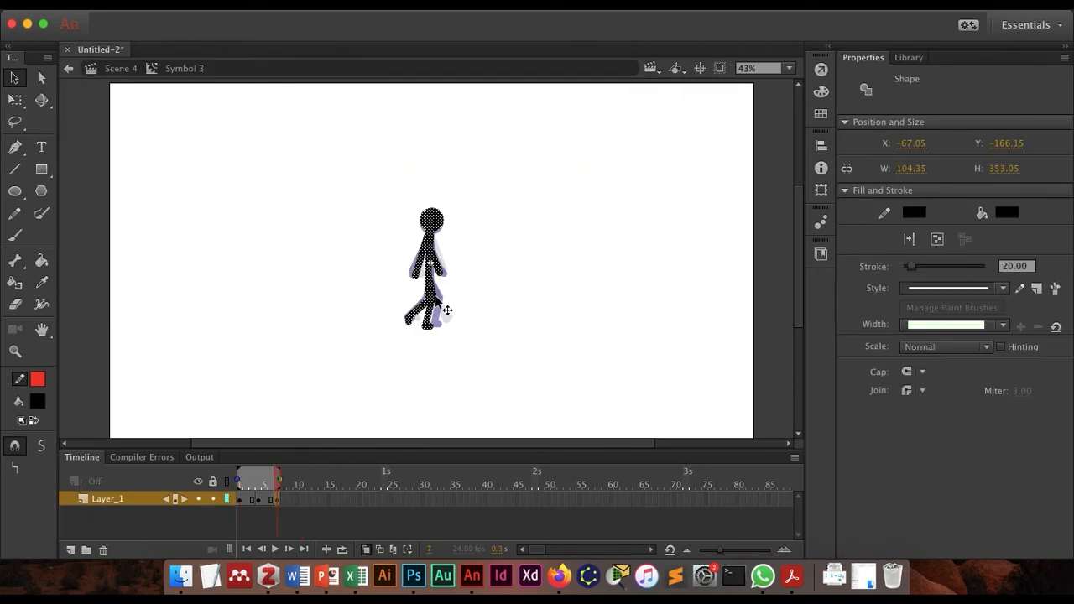
# Insert a blank keyframe at frame 10 of the symbol's Layer_1 and paste the Up pose into it
pyautogui.click(296, 500)
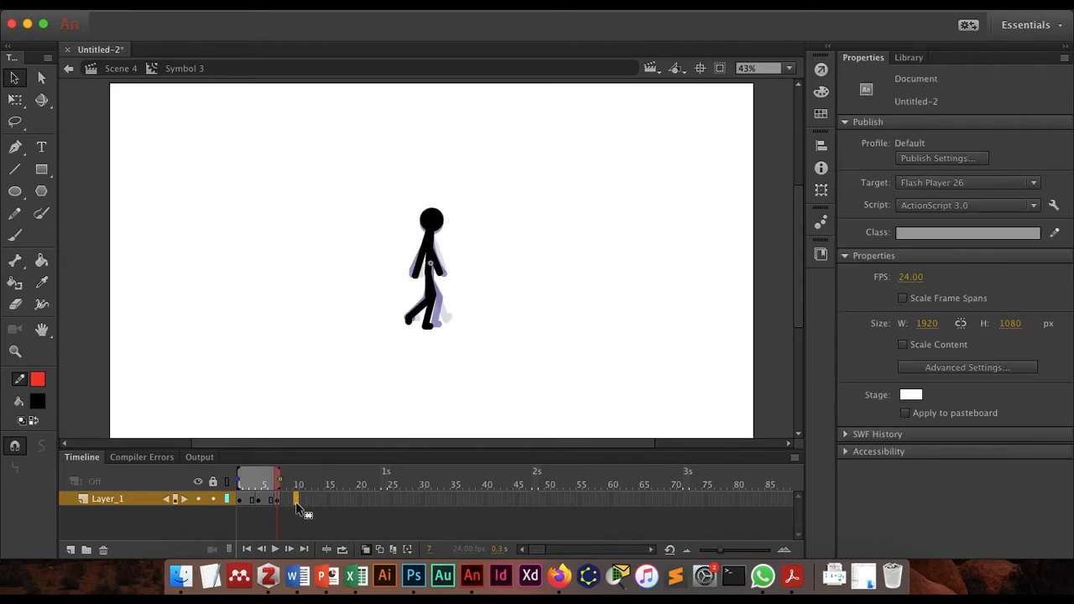
pyautogui.rightClick(296, 500)
pyautogui.click(391, 265)
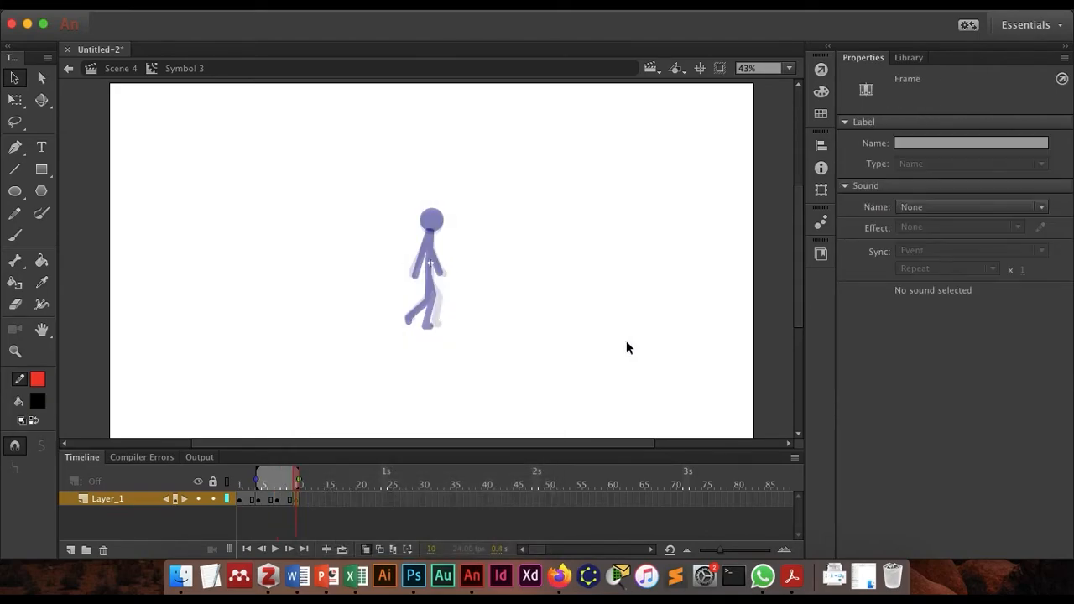
pyautogui.press('super+shift+v')
# Extend the onion-skin range back to frame 1 and align the frame 10 figure with the earlier poses, its head slightly above the Passing head
pyautogui.moveTo(257, 487); pyautogui.dragTo(228, 484)
pyautogui.press('super+equal')
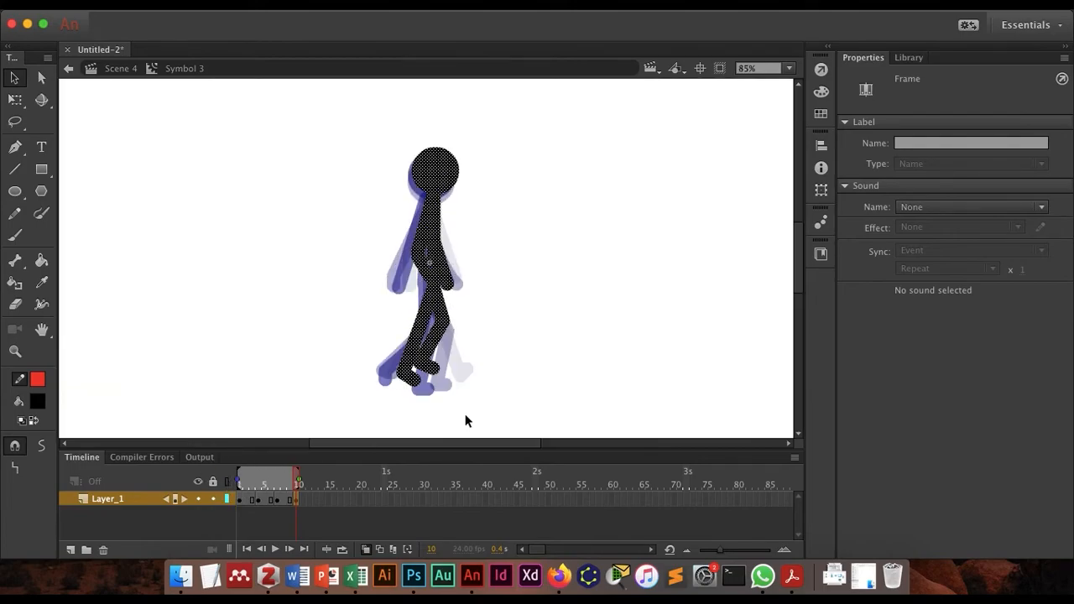
pyautogui.hotkey('shift', 'Left')
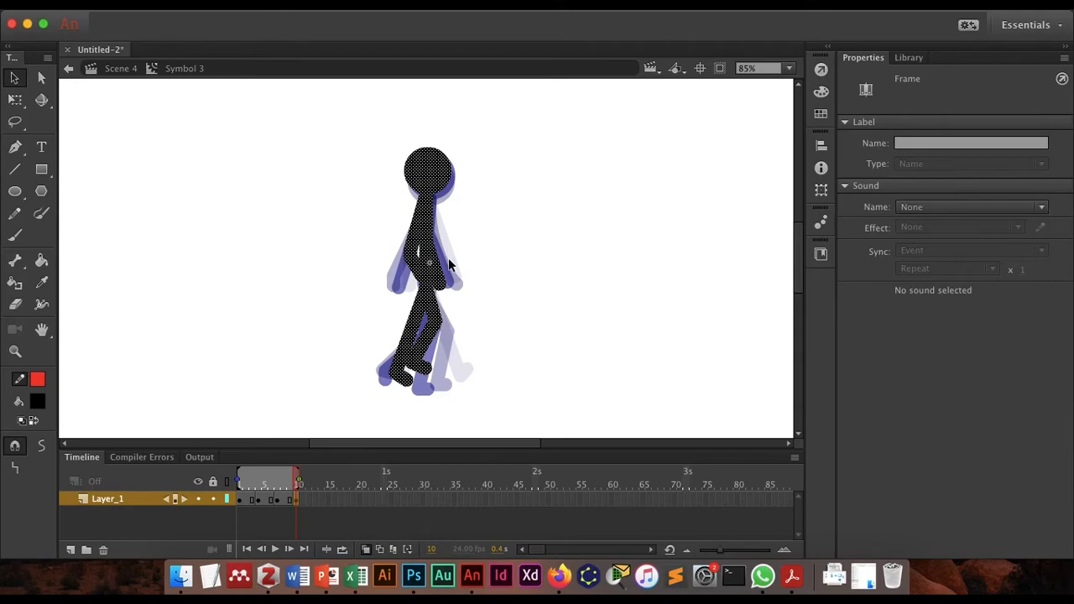
pyautogui.hotkey('shift', 'Down')
pyautogui.hotkey('shift', 'Right')
pyautogui.hotkey('shift', 'Left')
pyautogui.hotkey('shift', 'Down')
pyautogui.hotkey('shift', 'Down')
pyautogui.hotkey('shift', 'Down')
pyautogui.hotkey('shift', 'Up')
pyautogui.hotkey('shift', 'Up')
pyautogui.hotkey('shift', 'Up')
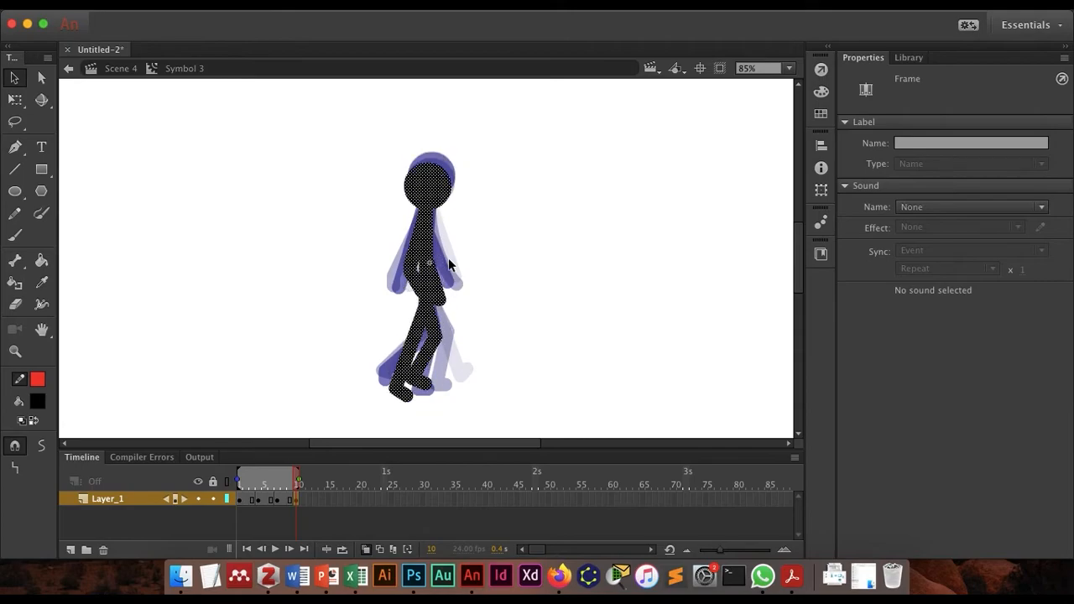
pyautogui.hotkey('shift', 'Right')
pyautogui.hotkey('shift', 'Left')
pyautogui.hotkey('shift', 'Up')
pyautogui.press('Left')
pyautogui.press('Left')
pyautogui.press('Left')
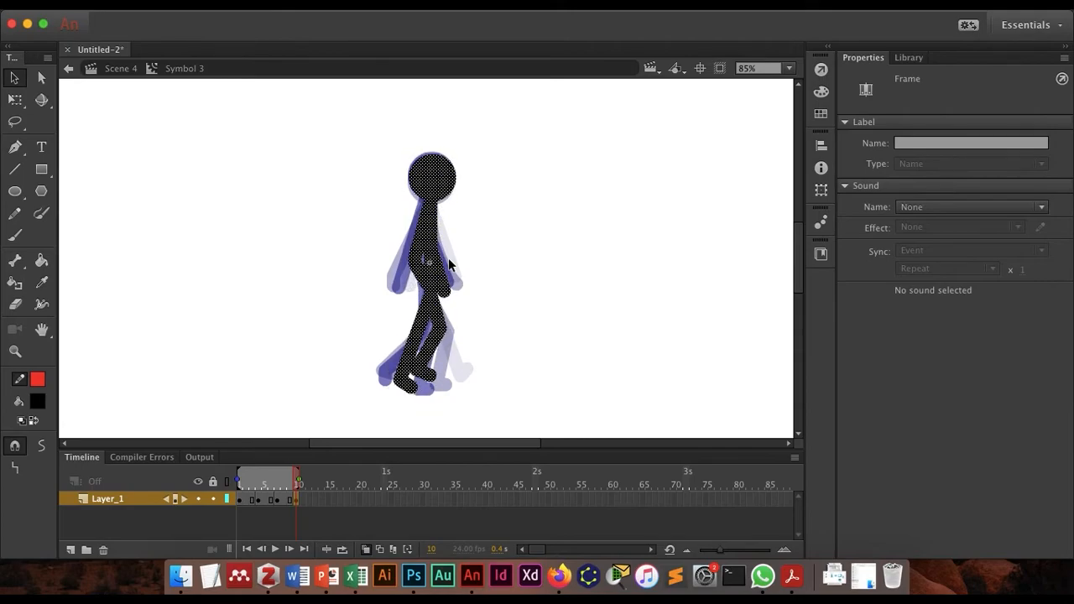
pyautogui.press('Up')
pyautogui.press('Up')
pyautogui.hotkey('shift', 'Up')
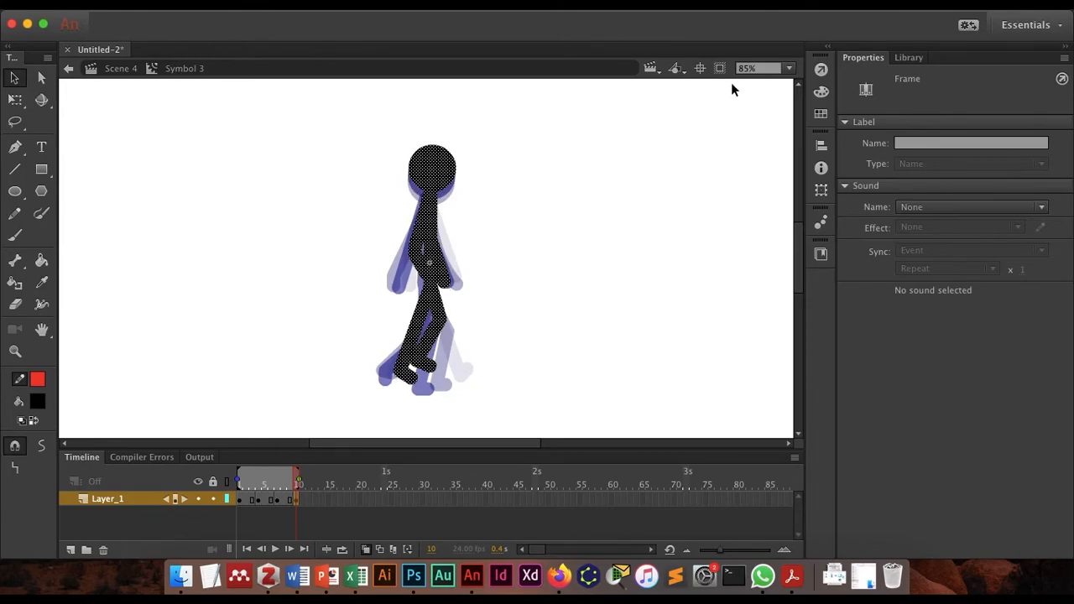
# Select and copy the whole final Contact-pose figure at frame 13 of Scene 1
pyautogui.click(651, 68)
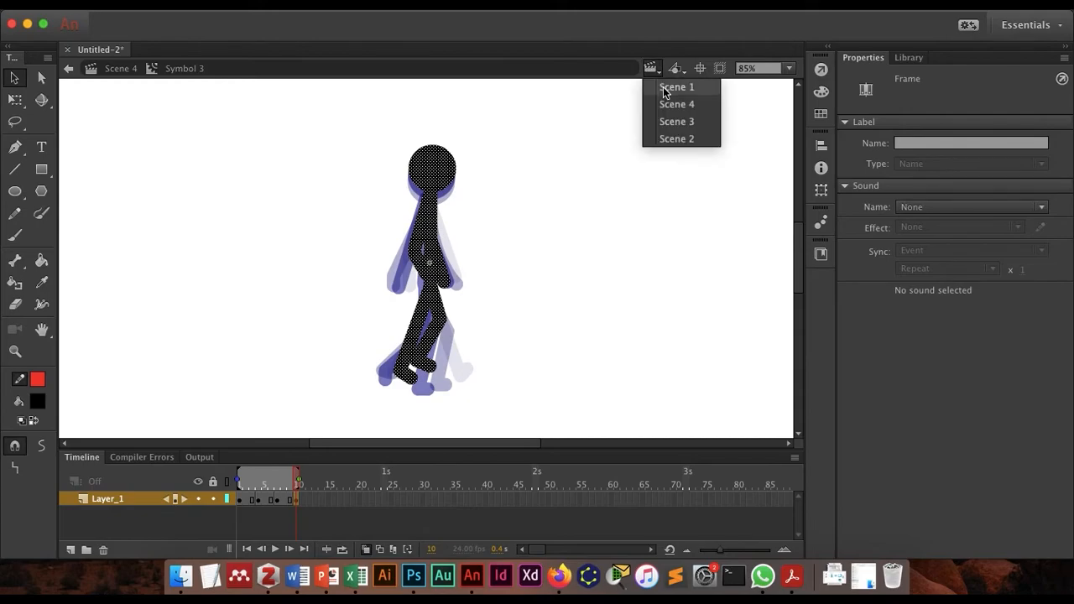
pyautogui.click(665, 87)
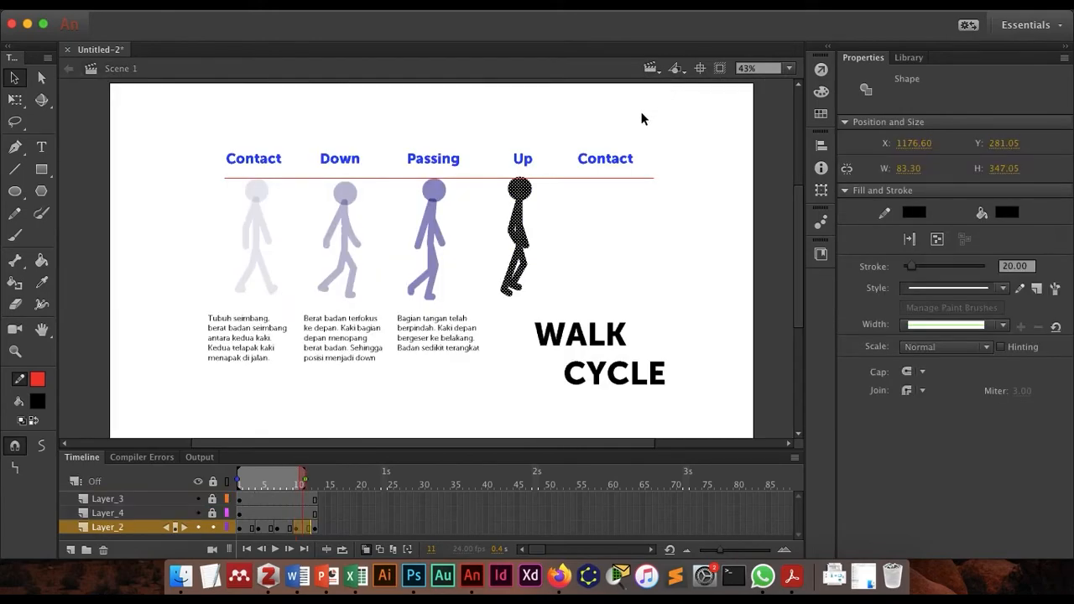
pyautogui.click(316, 482)
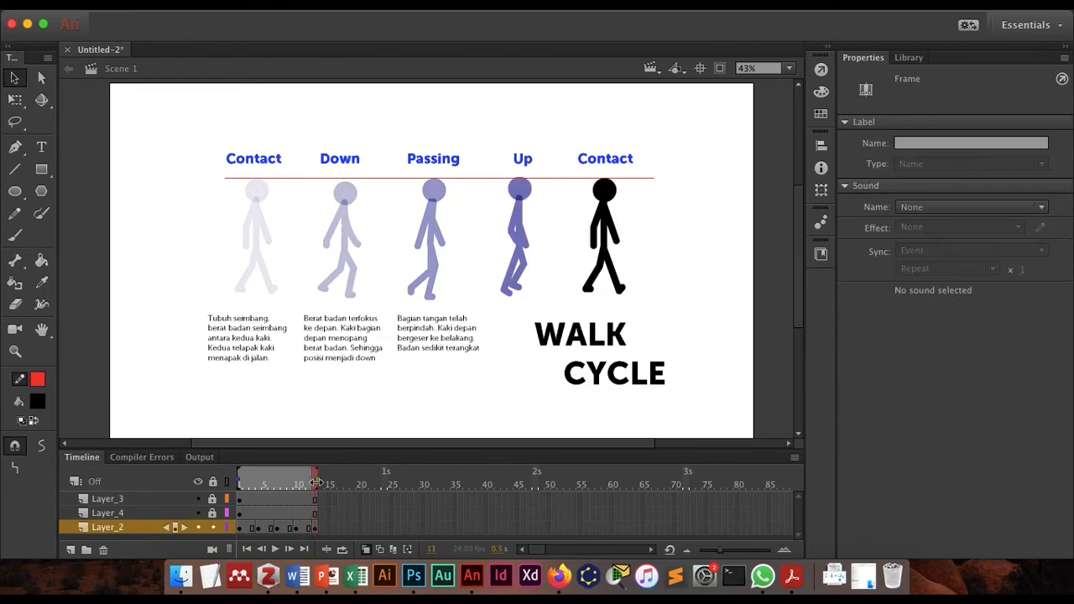
pyautogui.moveTo(578, 166); pyautogui.dragTo(633, 319)
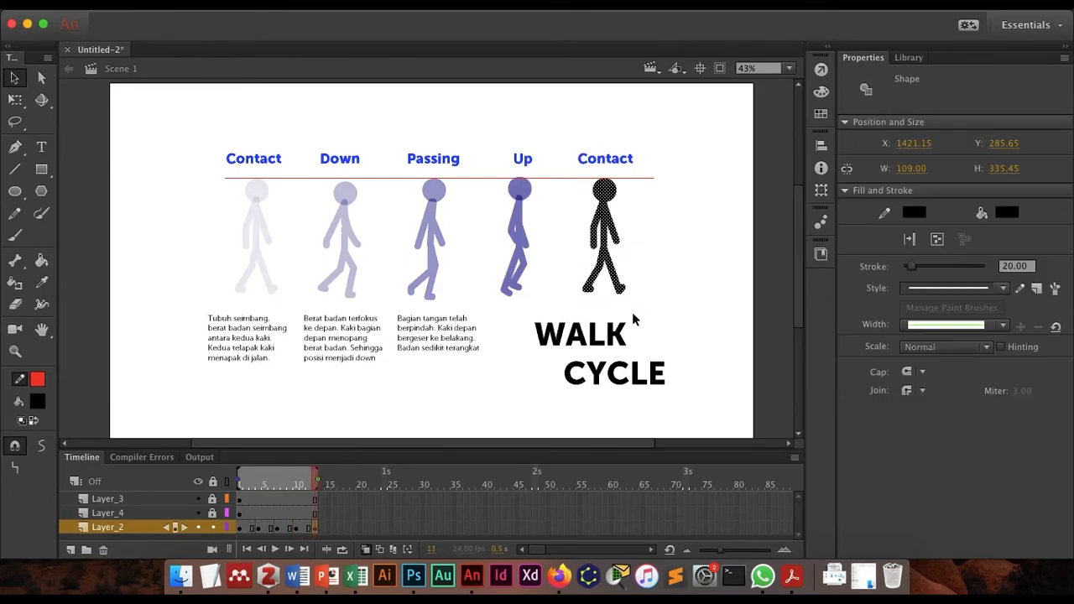
# Go back to Scene 4 and reopen the walking-figure symbol for editing
pyautogui.click(788, 68)
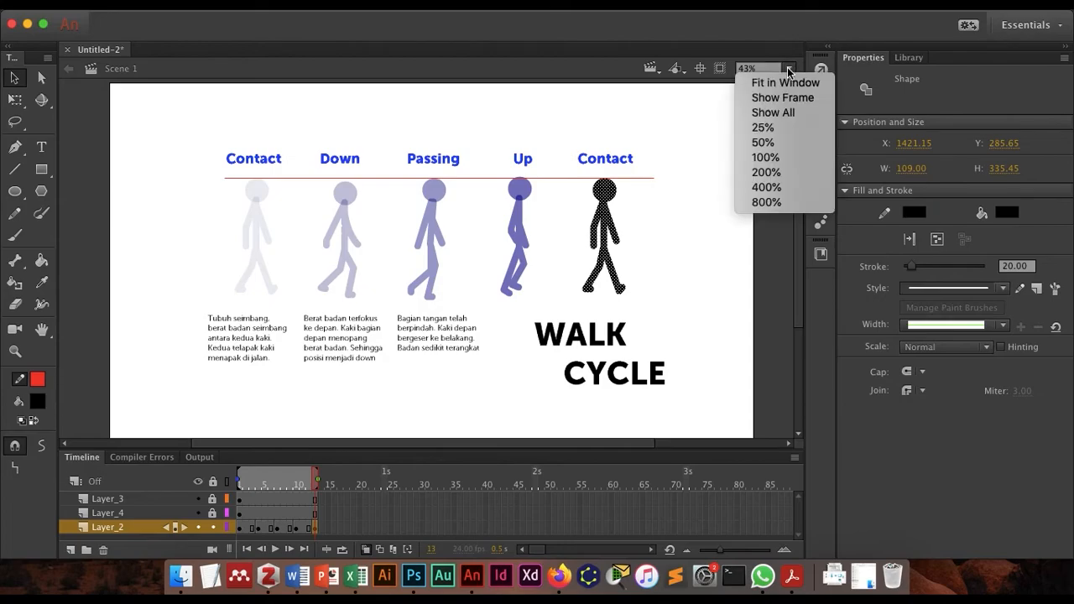
pyautogui.click(650, 68)
pyautogui.click(684, 104)
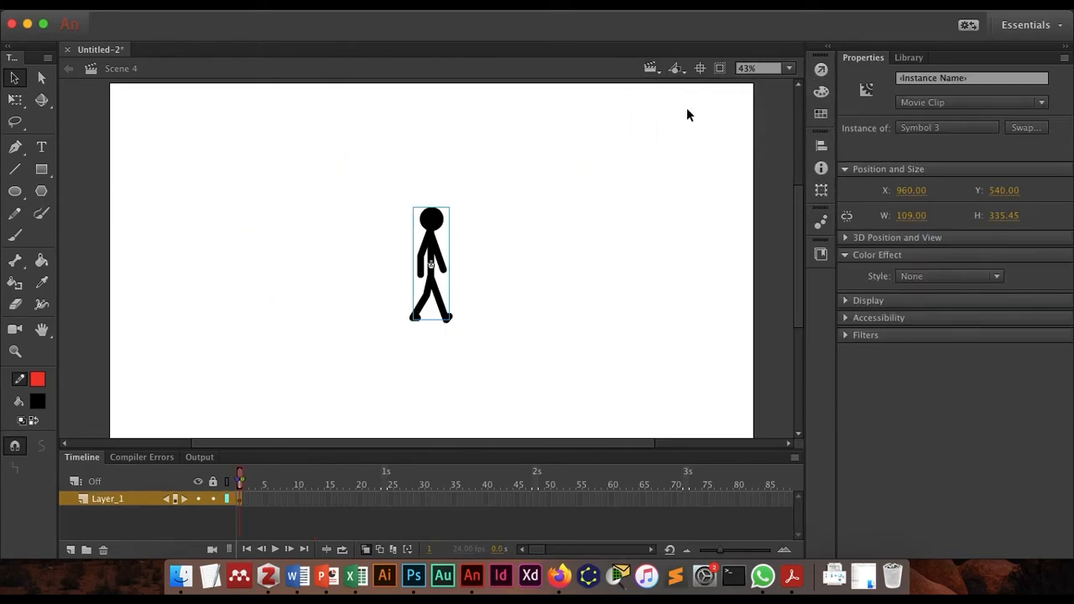
pyautogui.doubleClick(431, 285)
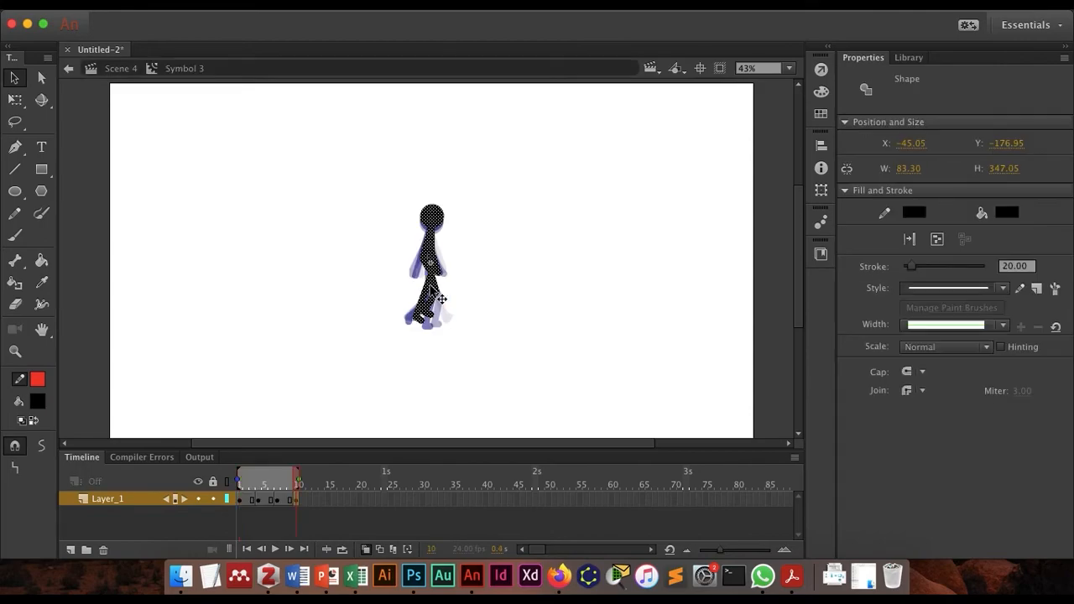
# Insert a blank keyframe at frame 13 of the symbol's Layer_1 and paste the final Contact pose into it
pyautogui.click(315, 501)
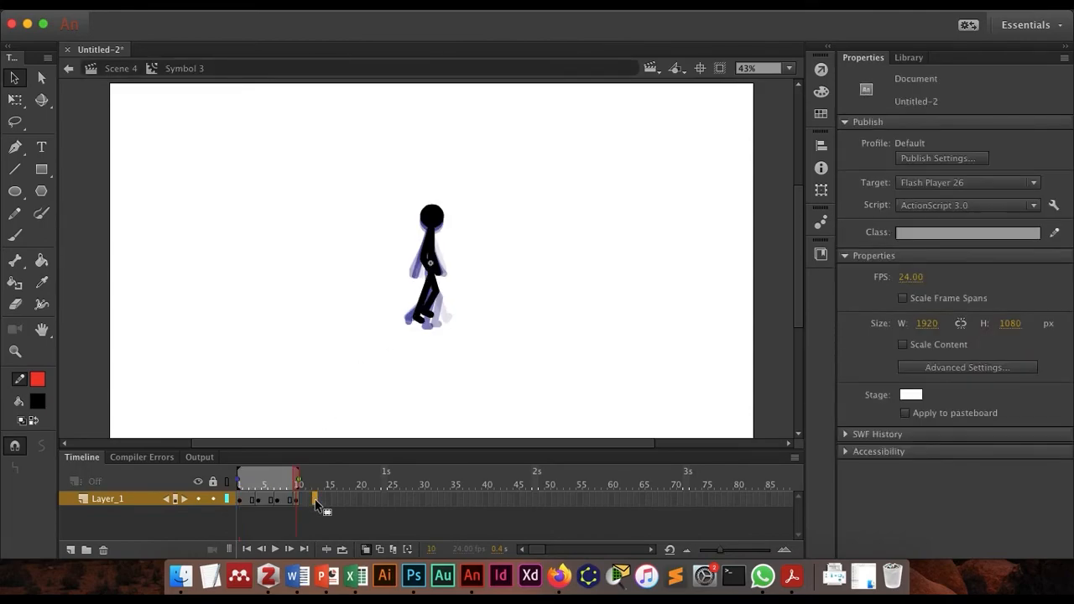
pyautogui.rightClick(315, 500)
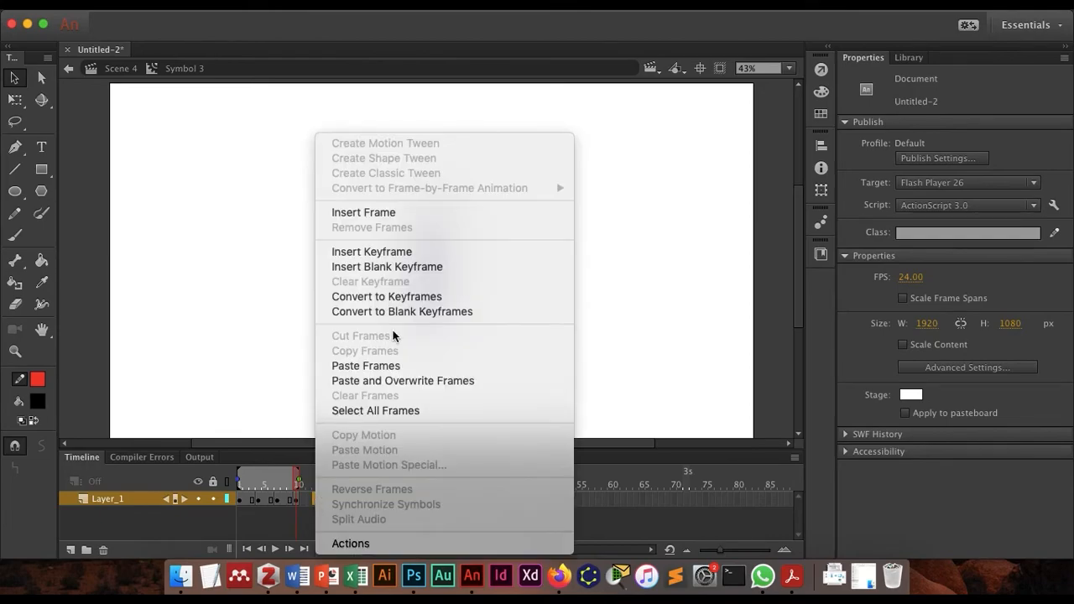
pyautogui.click(408, 266)
pyautogui.press('super+shift+v')
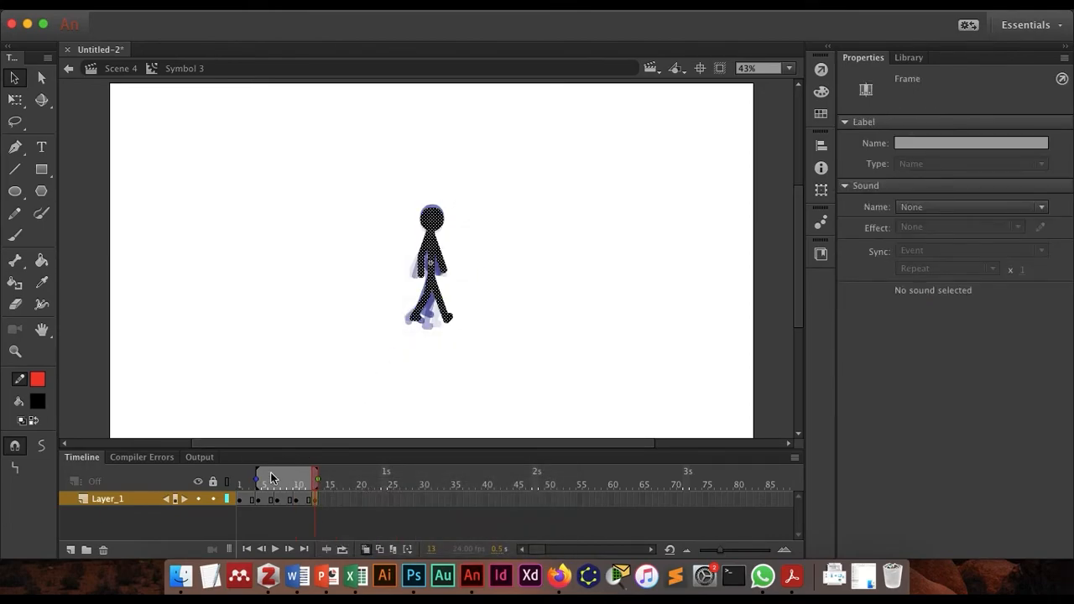
# Extend the onion-skin range back to frame 1 and nudge the frame 13 Contact figure slightly down, its head below the Up pose's head
pyautogui.moveTo(257, 479); pyautogui.dragTo(204, 482)
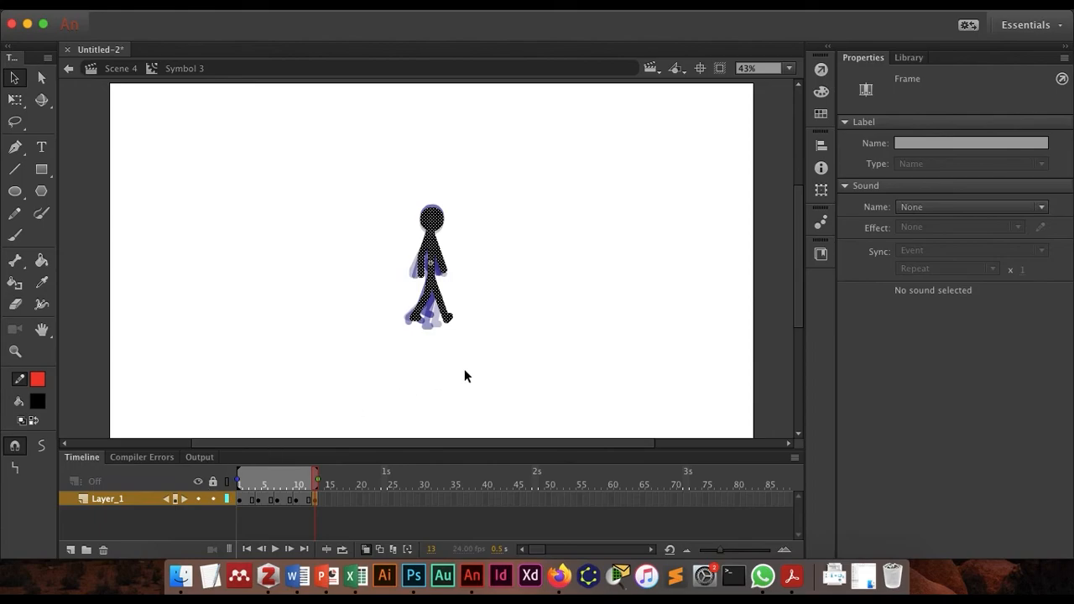
pyautogui.press('super+equal')
pyautogui.press('super+equal')
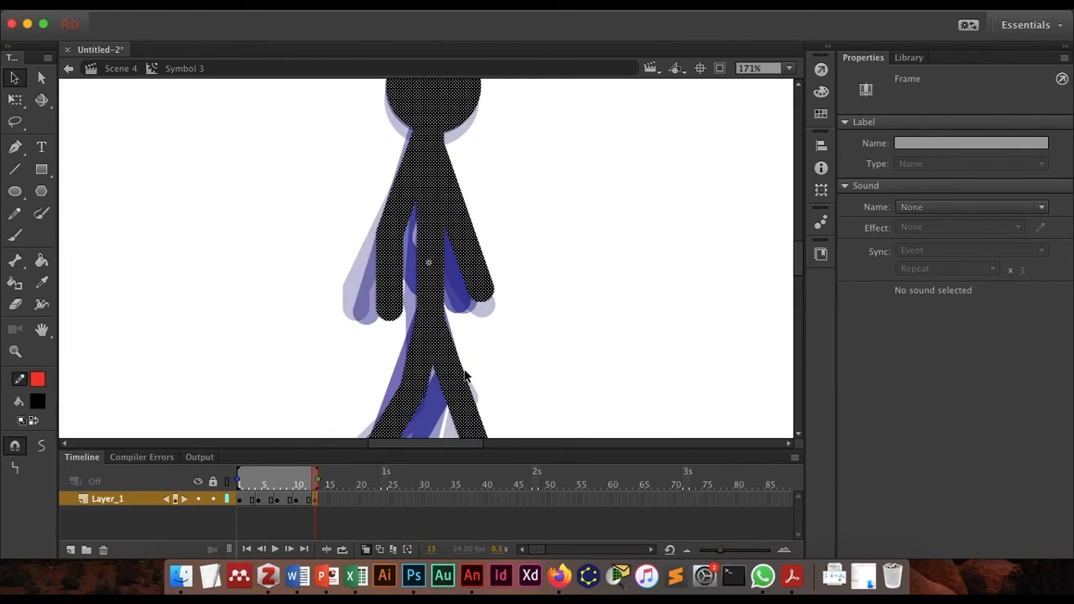
pyautogui.scroll(3, 466, 375)
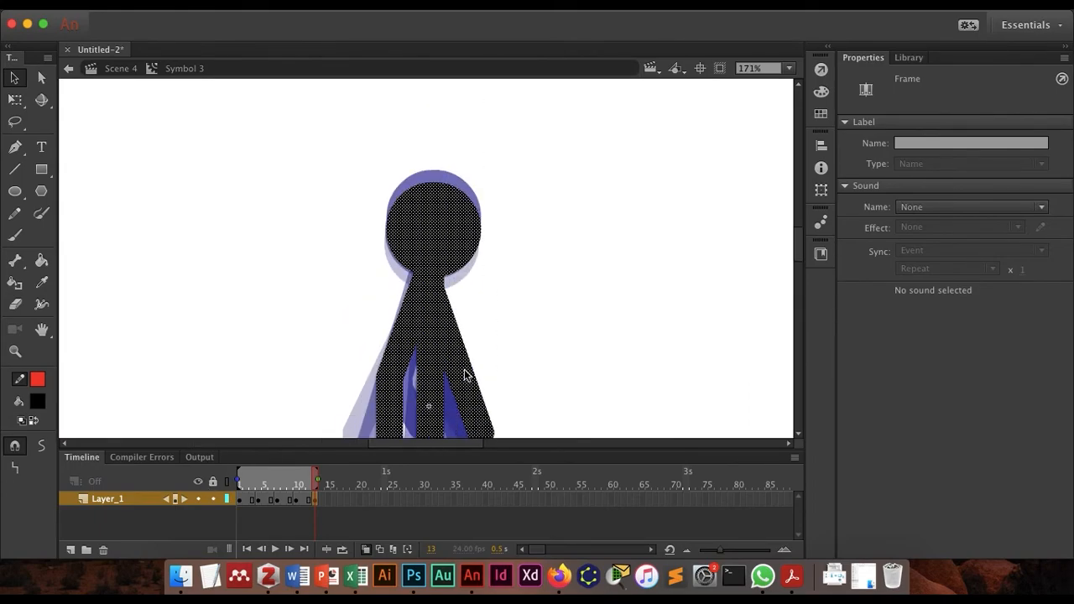
pyautogui.hotkey('shift', 'Down')
pyautogui.hotkey('shift', 'Down')
pyautogui.hotkey('shift', 'Up')
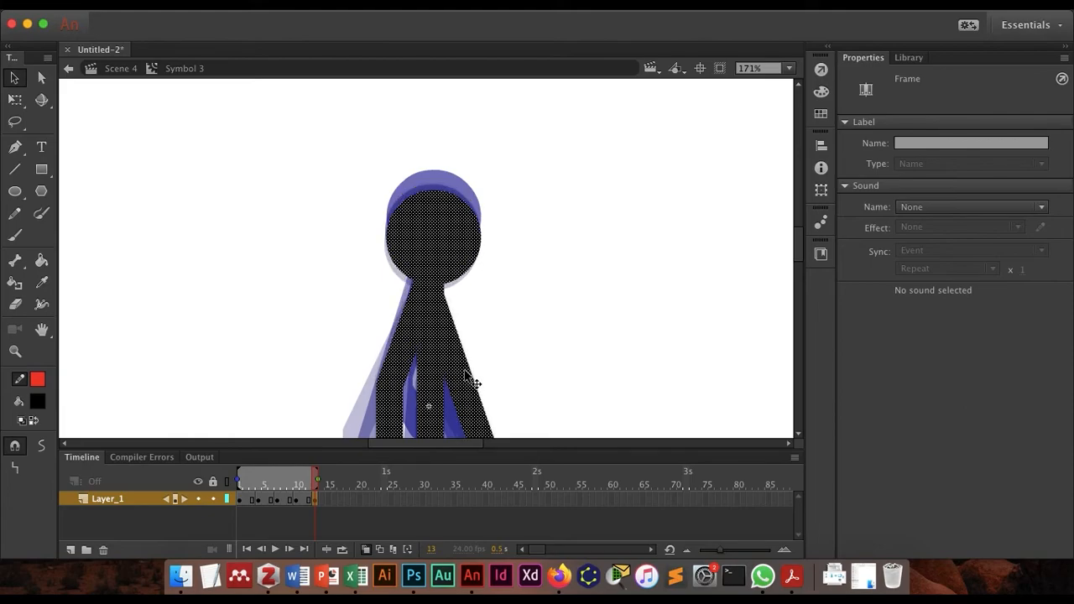
pyautogui.press('Up')
pyautogui.press('Up')
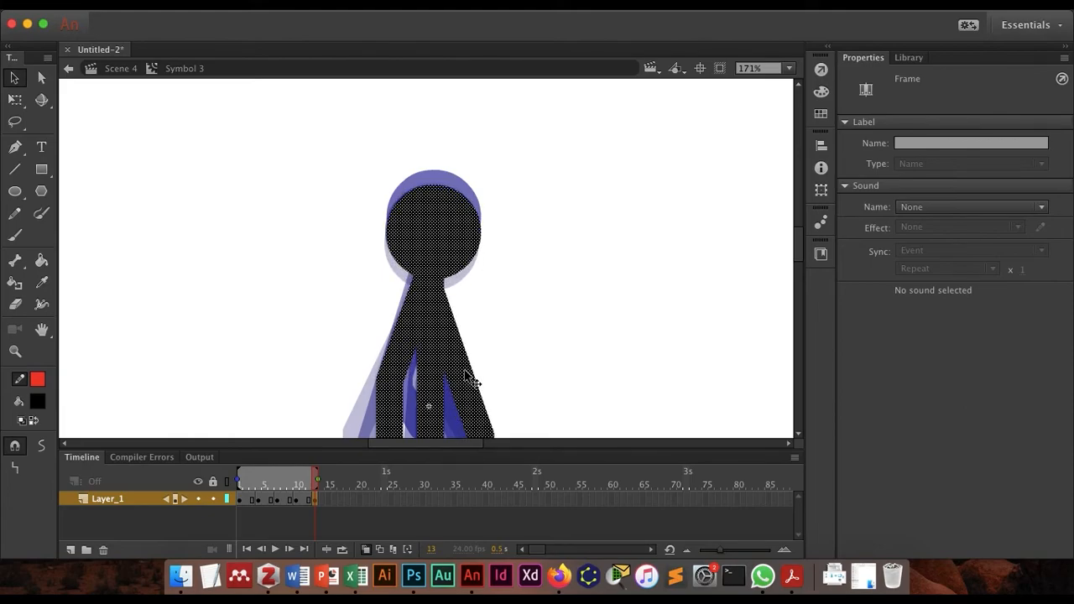
pyautogui.click(574, 334)
# Leave the walking-figure symbol and return to Scene 4's main timeline with the whole stage in view
pyautogui.press('super+minus')
pyautogui.press('super+minus')
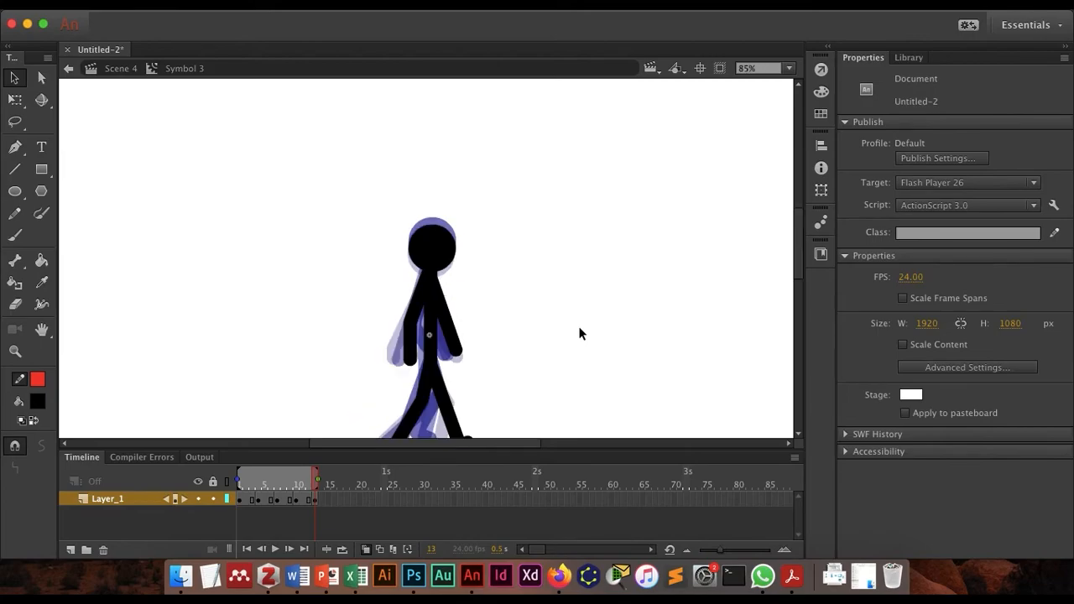
pyautogui.press('super+minus')
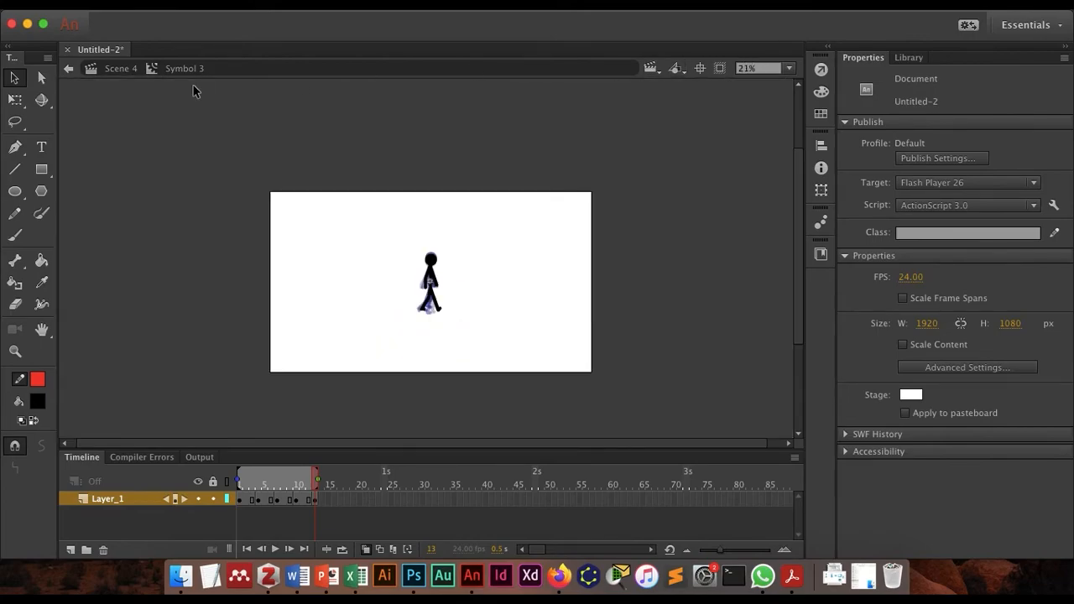
pyautogui.click(92, 71)
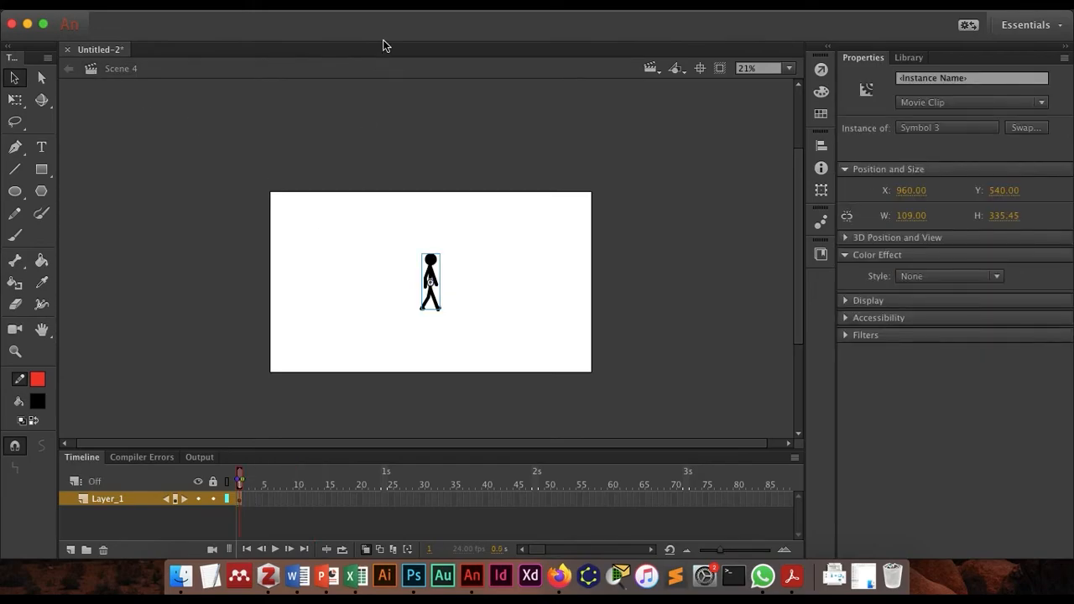
# Test Scene 4 to preview the walk cycle, close the preview and deselect the figure
pyautogui.click(433, 10)
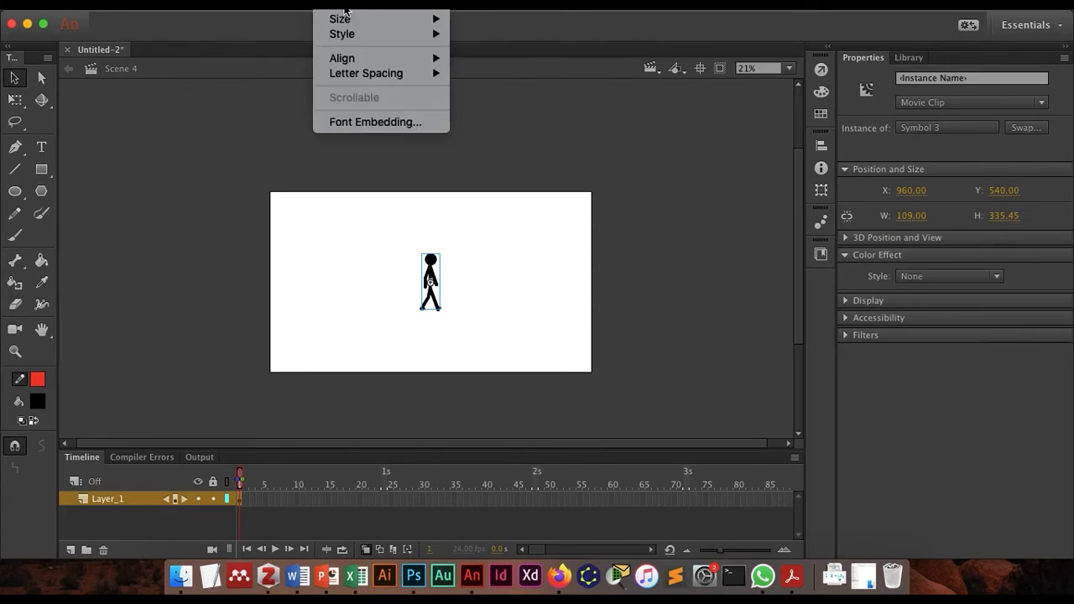
pyautogui.moveTo(447, 8)
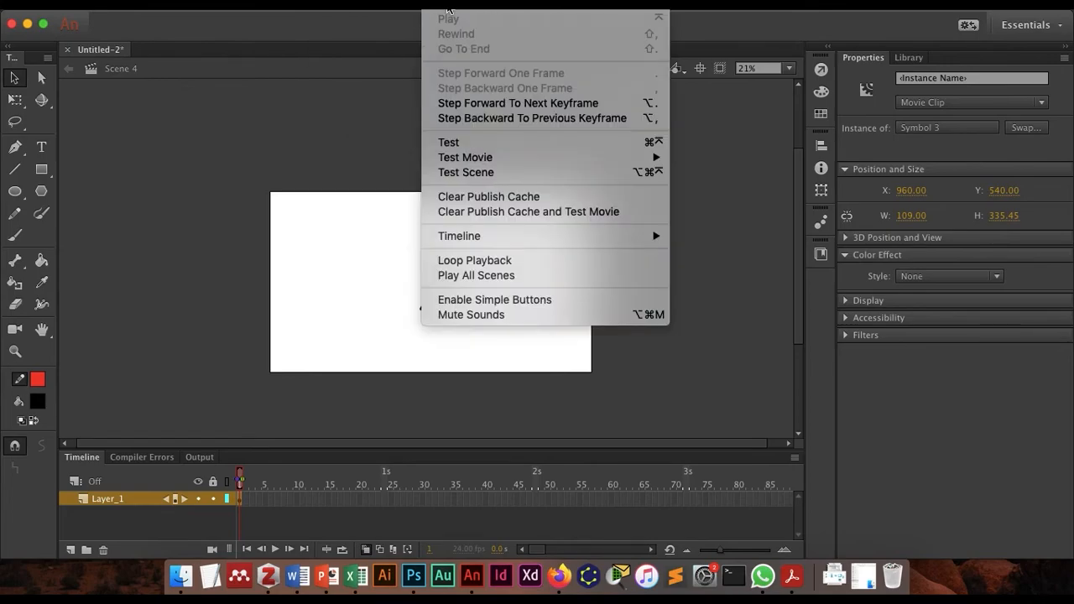
pyautogui.click(498, 172)
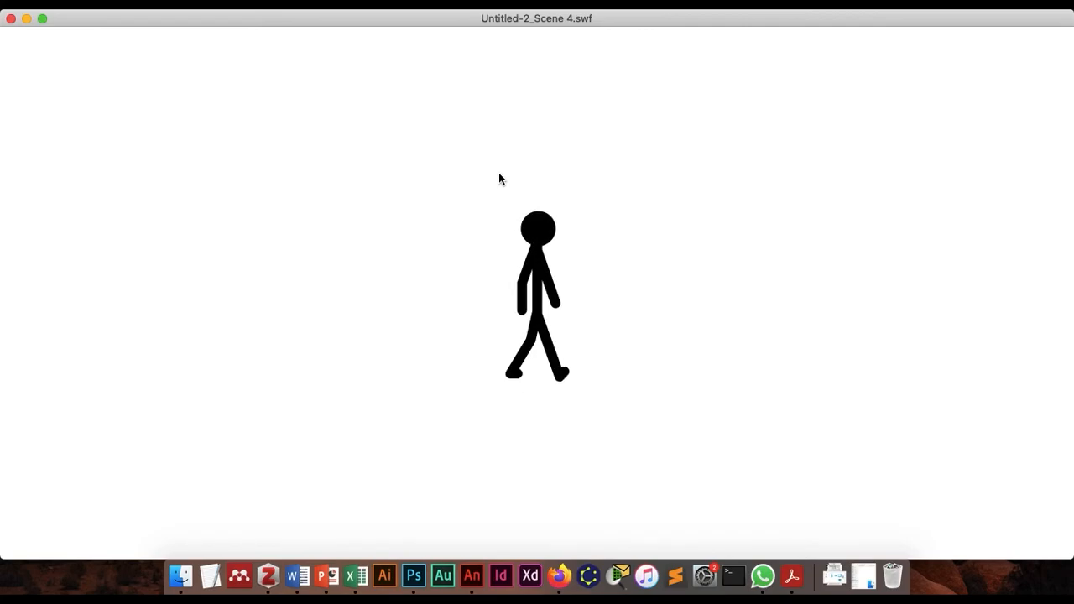
pyautogui.click(11, 19)
pyautogui.click(534, 328)
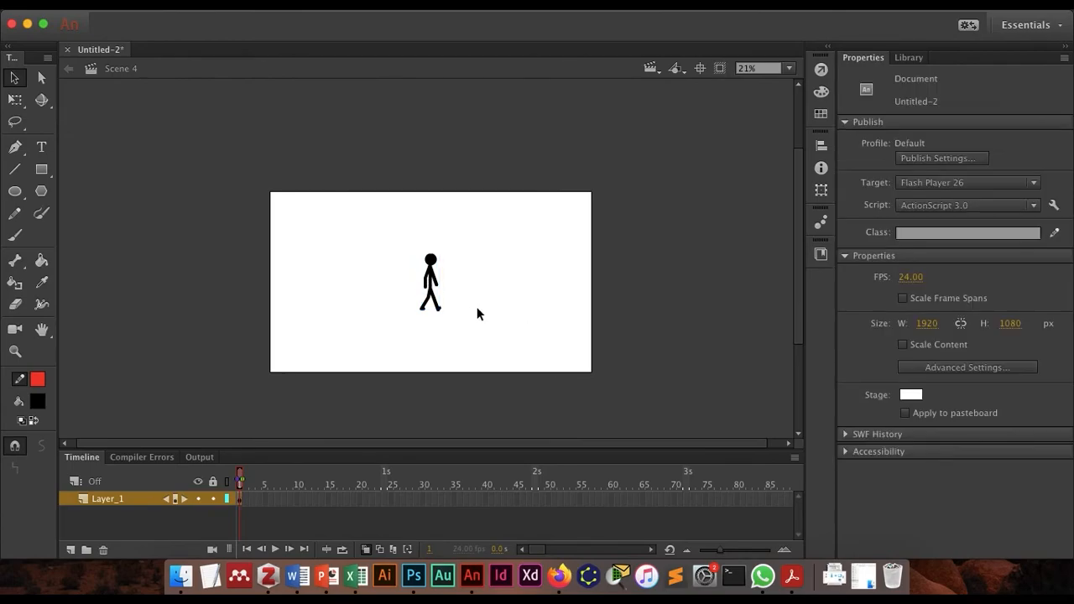
# Move the walking figure to the left side of the stage, at about X 200, Y 634
pyautogui.moveTo(434, 298); pyautogui.dragTo(285, 309)
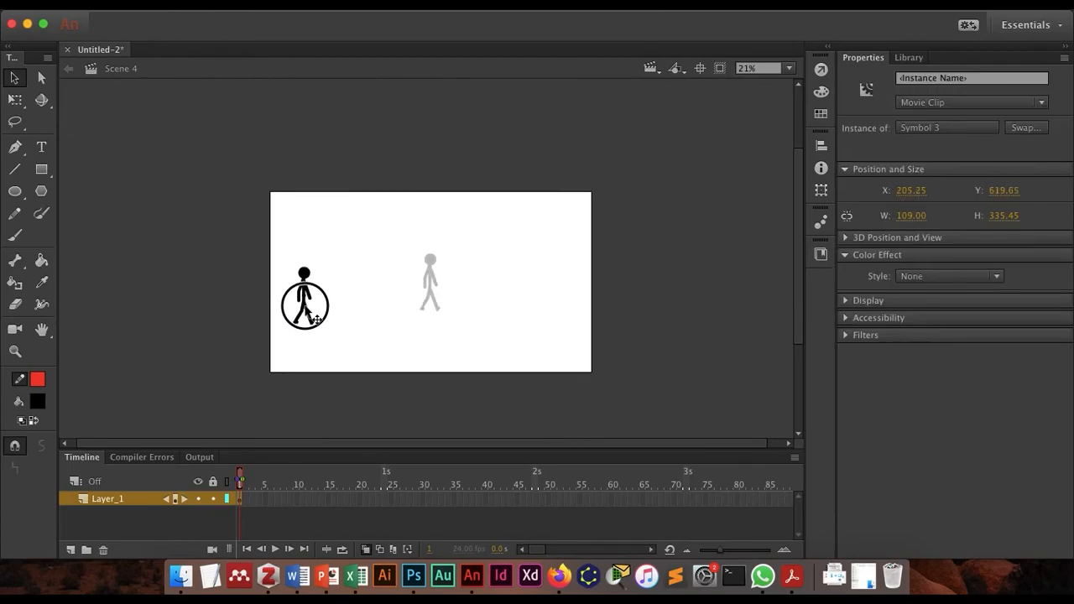
pyautogui.press('super+equal')
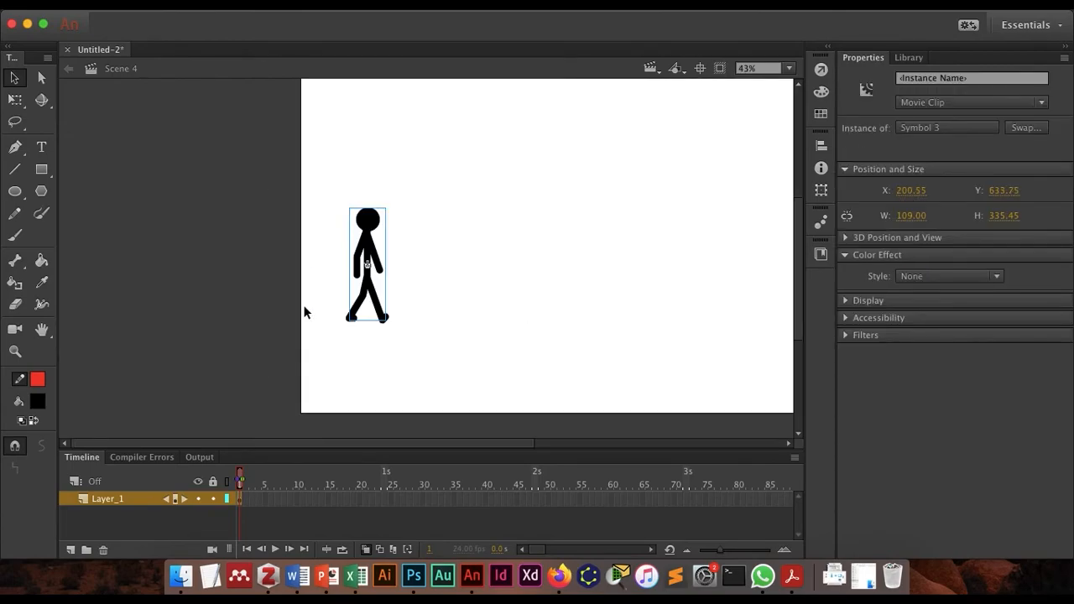
pyautogui.press('super+minus')
# Add a new layer and draw a rectangle about 2170 by 333 px across the lower half, extending past both sides of the stage
pyautogui.click(41, 168)
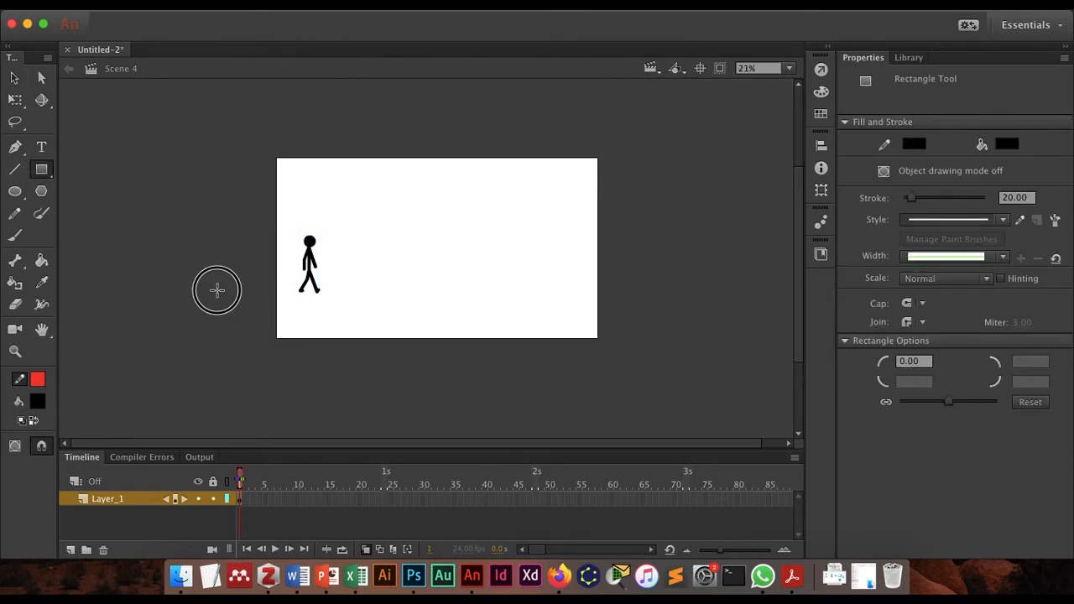
pyautogui.moveTo(216, 290); pyautogui.dragTo(655, 303)
pyautogui.press('super+z')
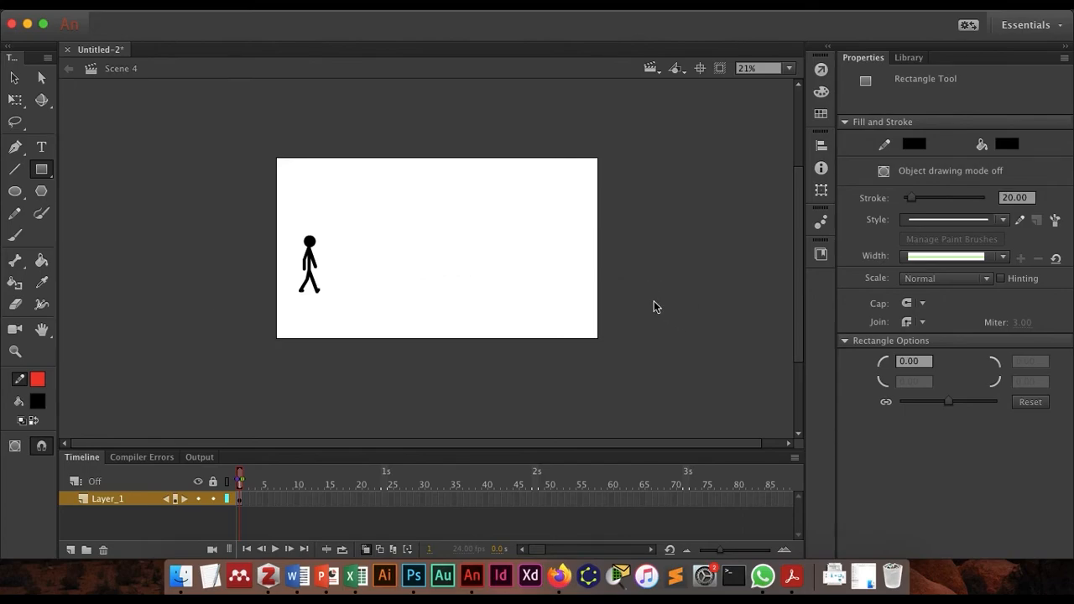
pyautogui.click(71, 548)
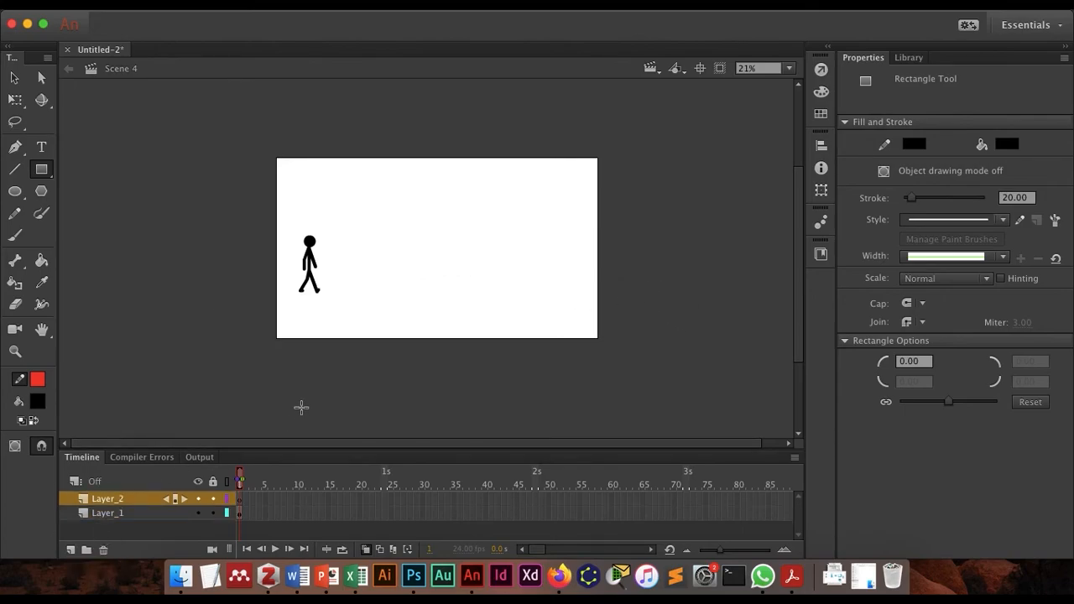
pyautogui.moveTo(260, 258); pyautogui.dragTo(626, 317)
# Change the rectangle's fill to light gray and delete its black outline
pyautogui.press('v')
pyautogui.doubleClick(587, 311)
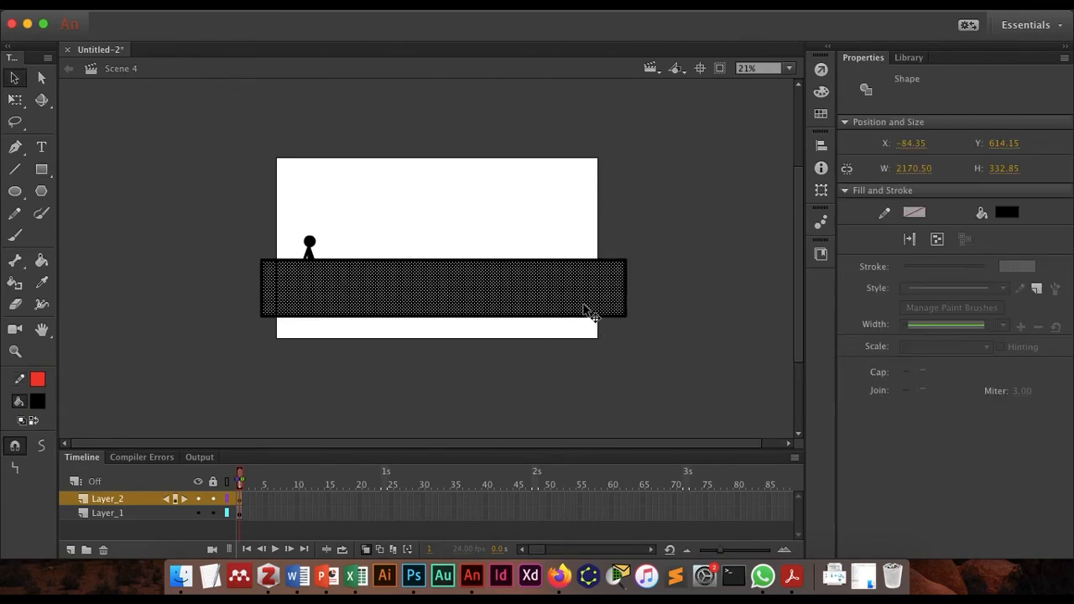
pyautogui.click(1016, 212)
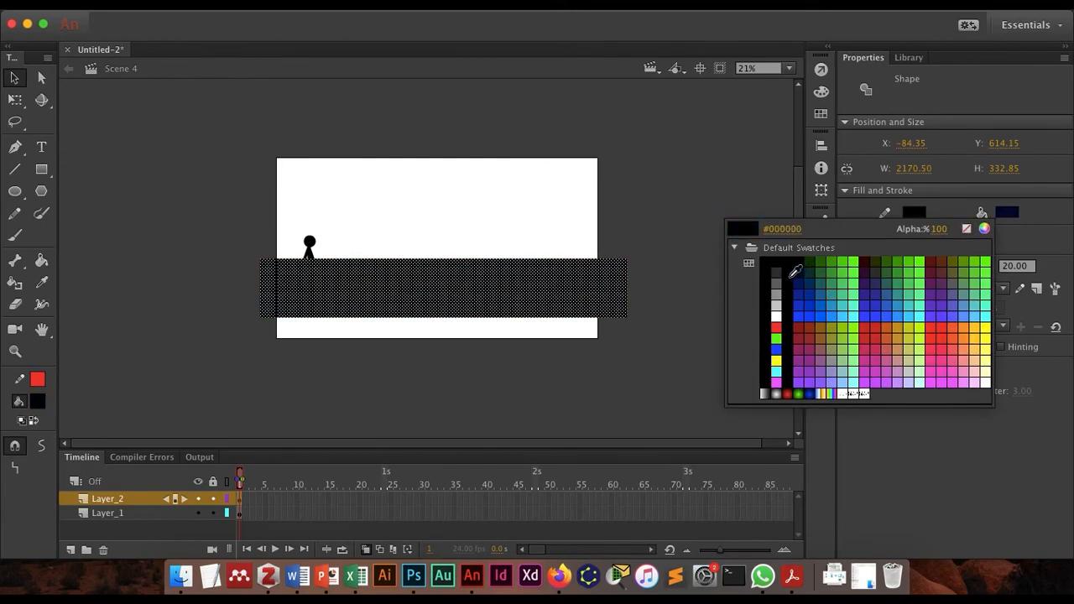
pyautogui.click(778, 300)
pyautogui.click(669, 306)
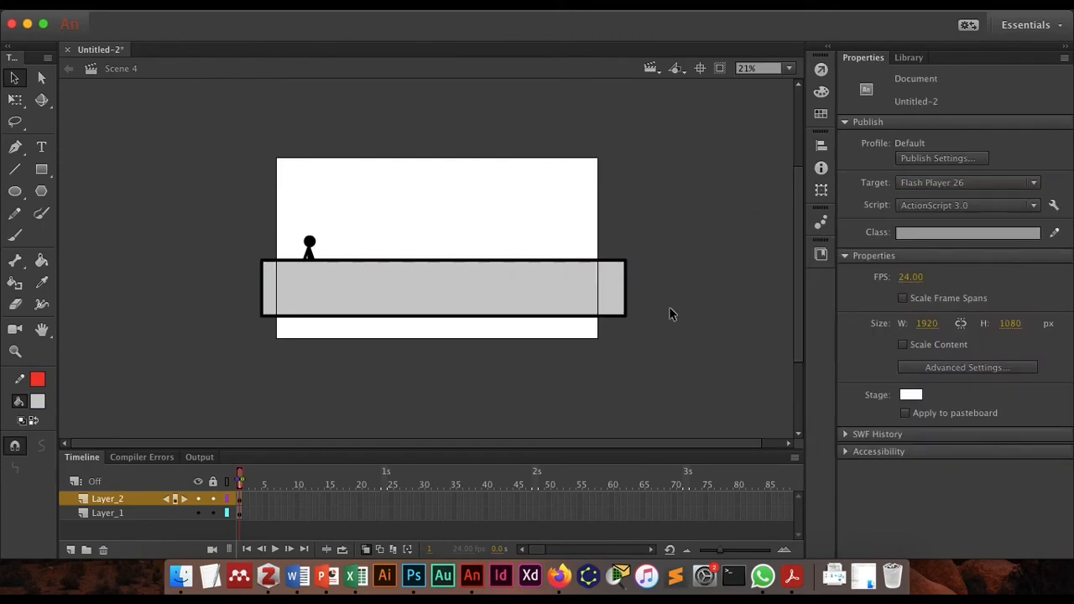
pyautogui.doubleClick(442, 260)
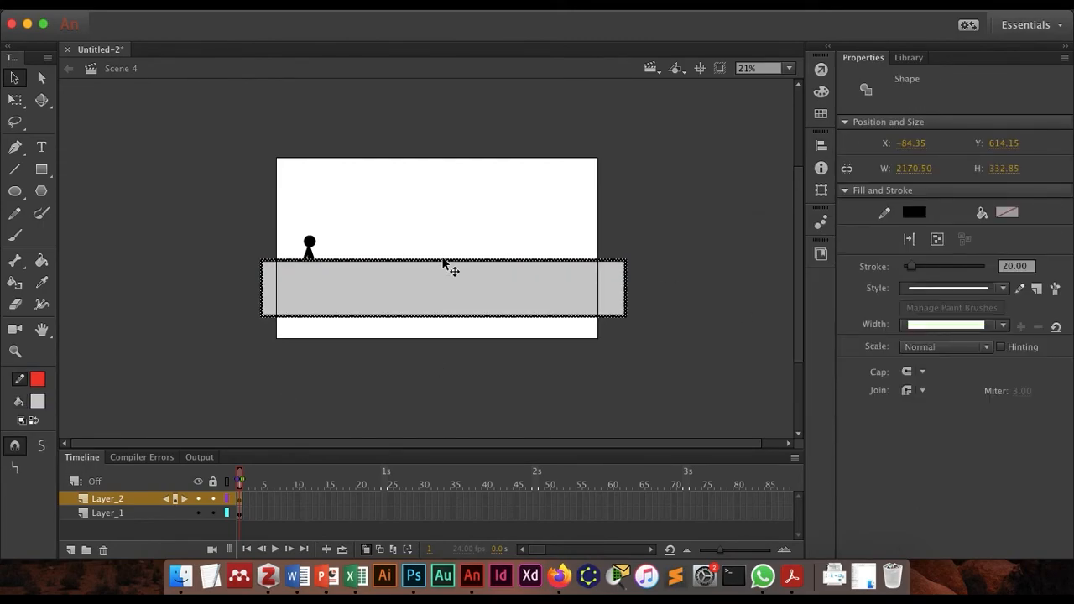
pyautogui.press('Delete')
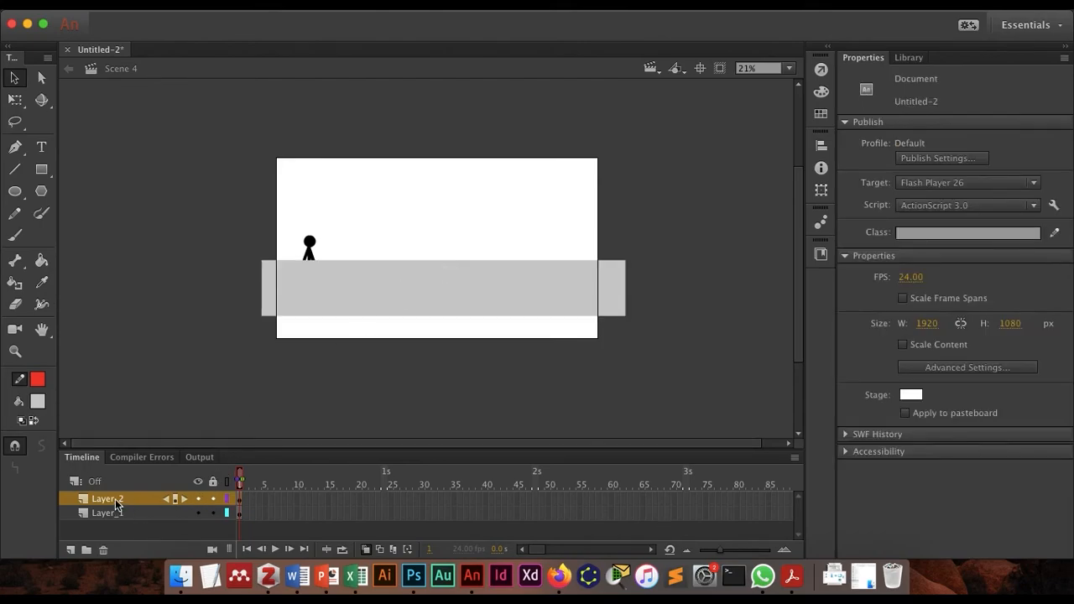
# Place Layer_2 with the gray ground below Layer_1 and select the walking figure
pyautogui.moveTo(118, 499); pyautogui.dragTo(115, 517)
pyautogui.click(363, 403)
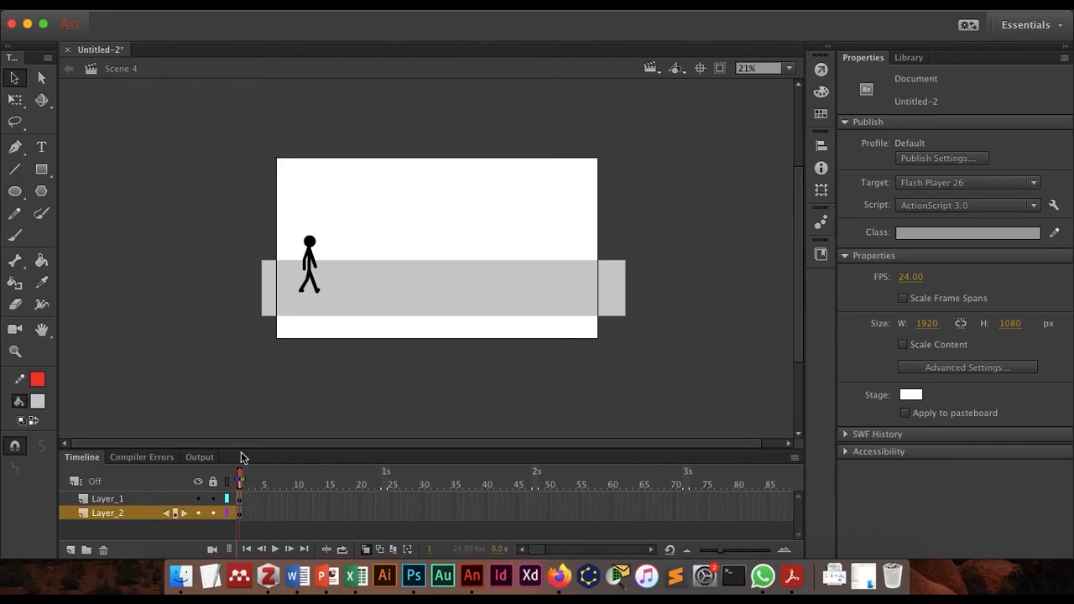
pyautogui.click(313, 268)
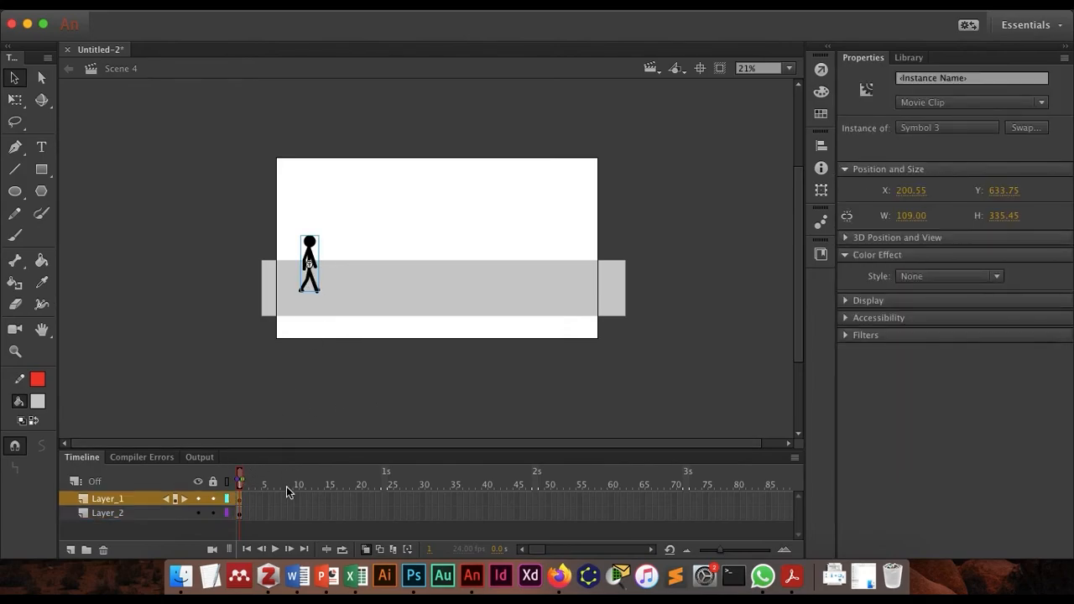
# Extend the gray ground on Layer_2 to frame 48 and turn off onion skinning
pyautogui.click(535, 512)
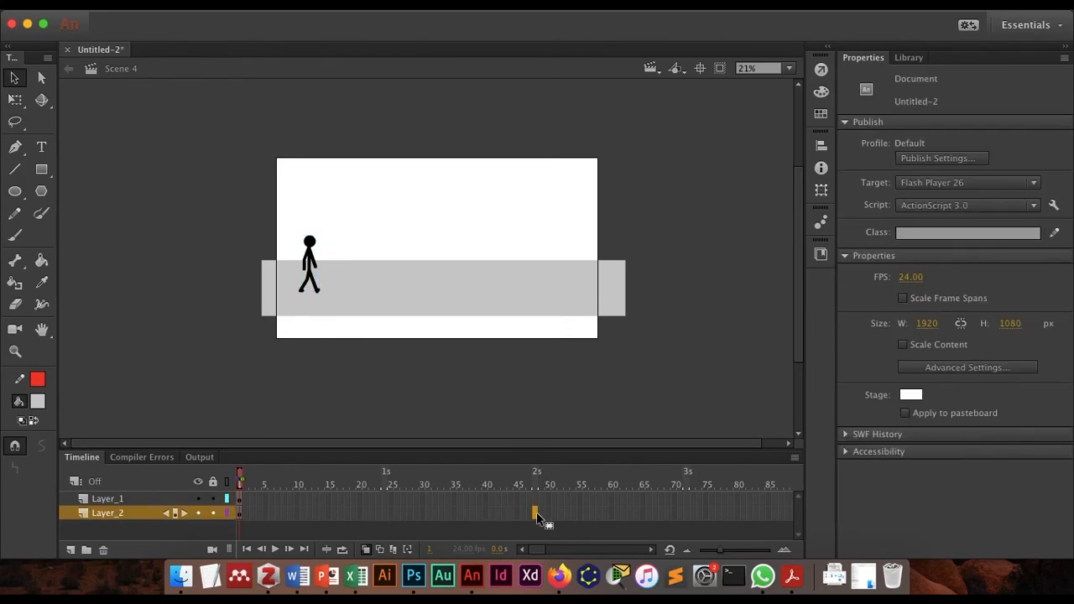
pyautogui.rightClick(536, 512)
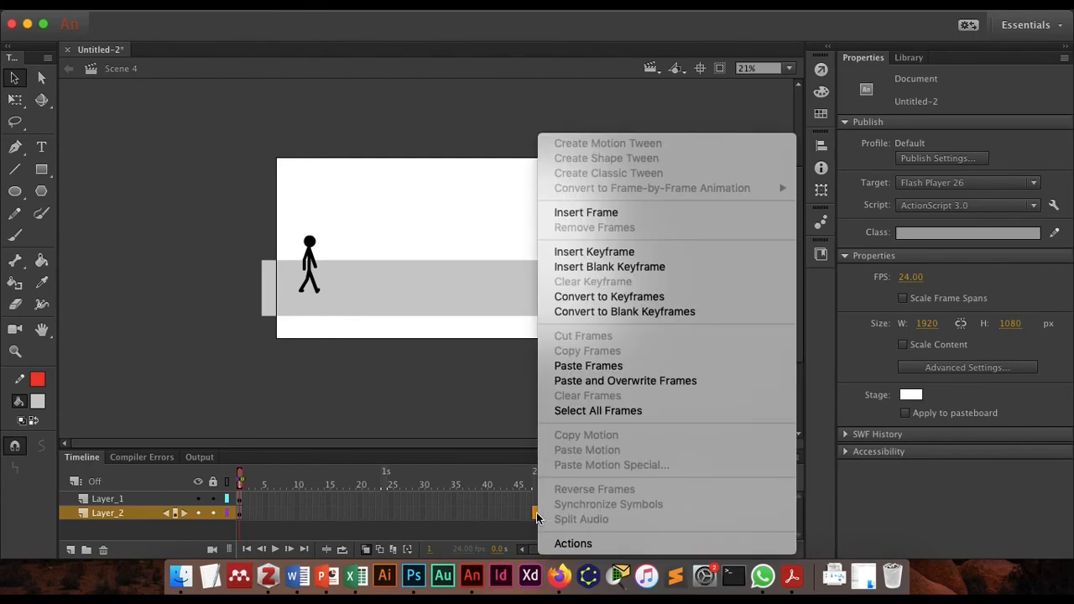
pyautogui.click(611, 212)
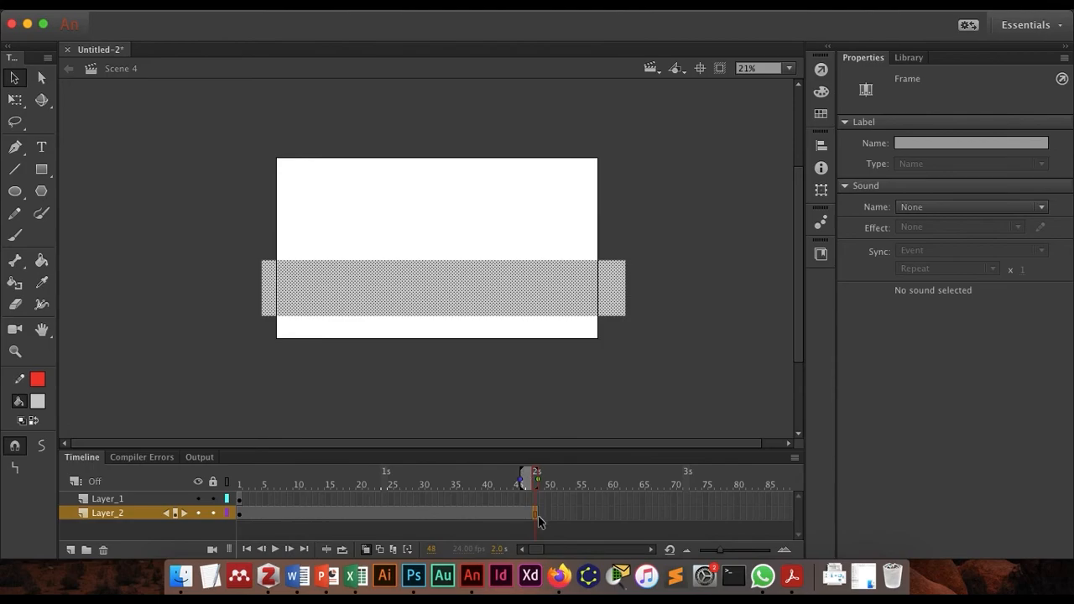
pyautogui.click(367, 550)
# Insert a keyframe at frame 48 of Layer_1 and move the figure to mid-stage, at about X 932, Y 609
pyautogui.click(534, 497)
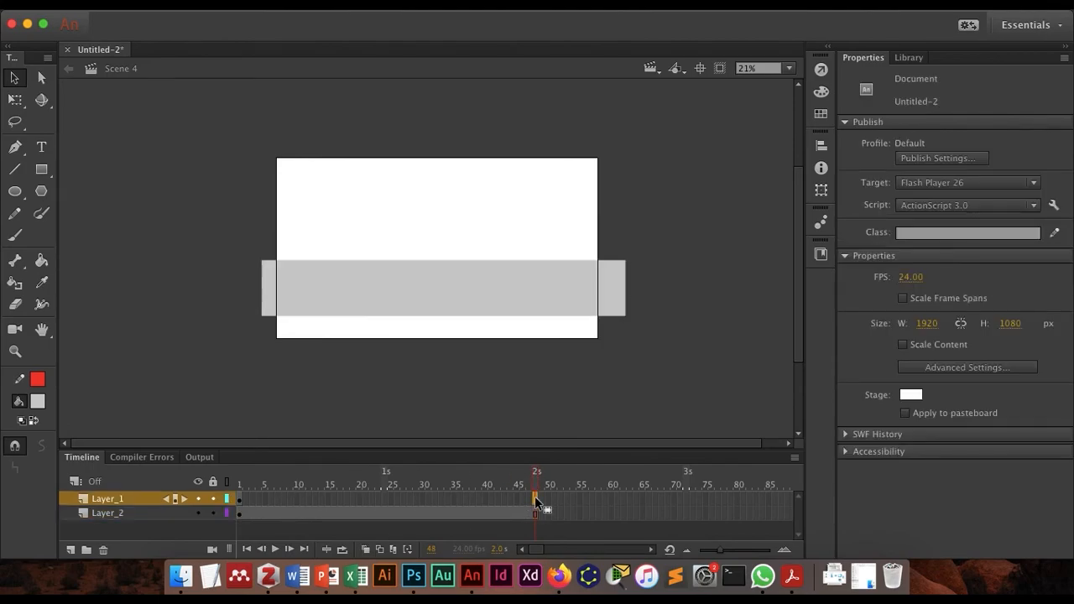
pyautogui.rightClick(535, 497)
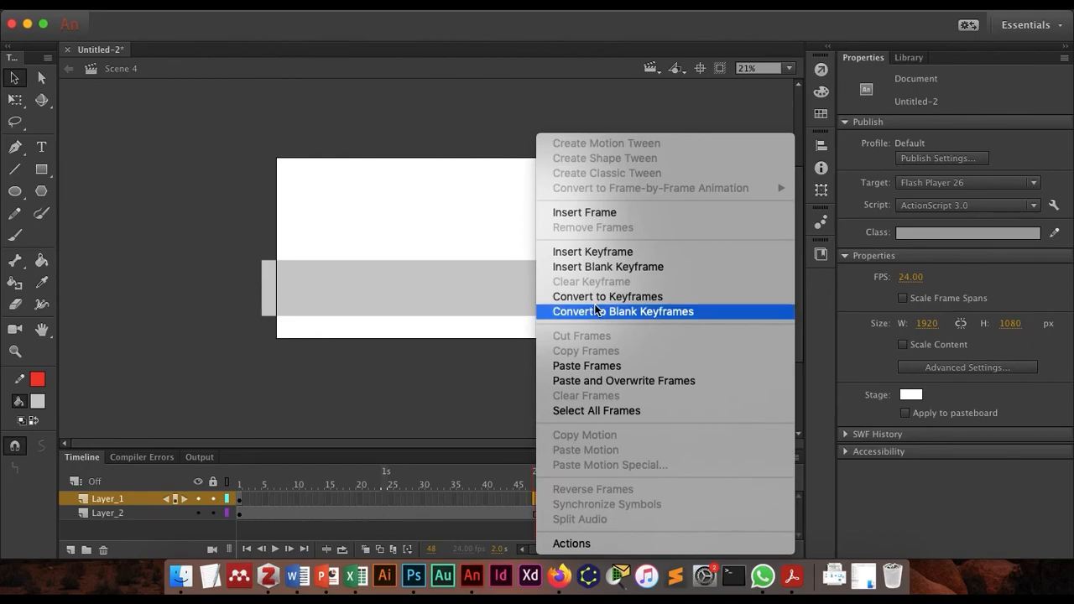
pyautogui.click(621, 252)
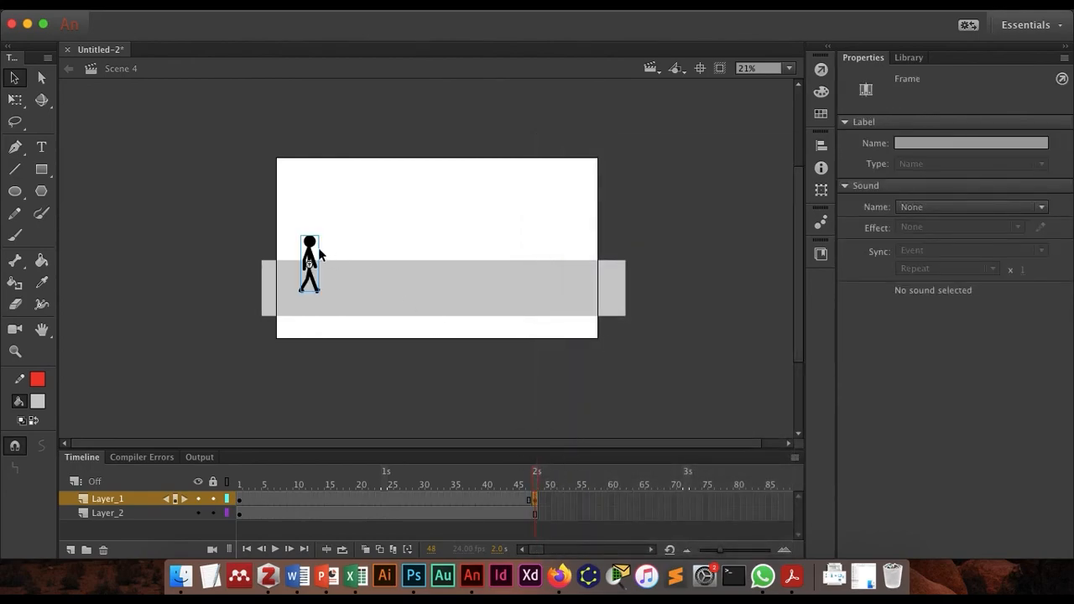
pyautogui.moveTo(312, 253); pyautogui.dragTo(441, 271)
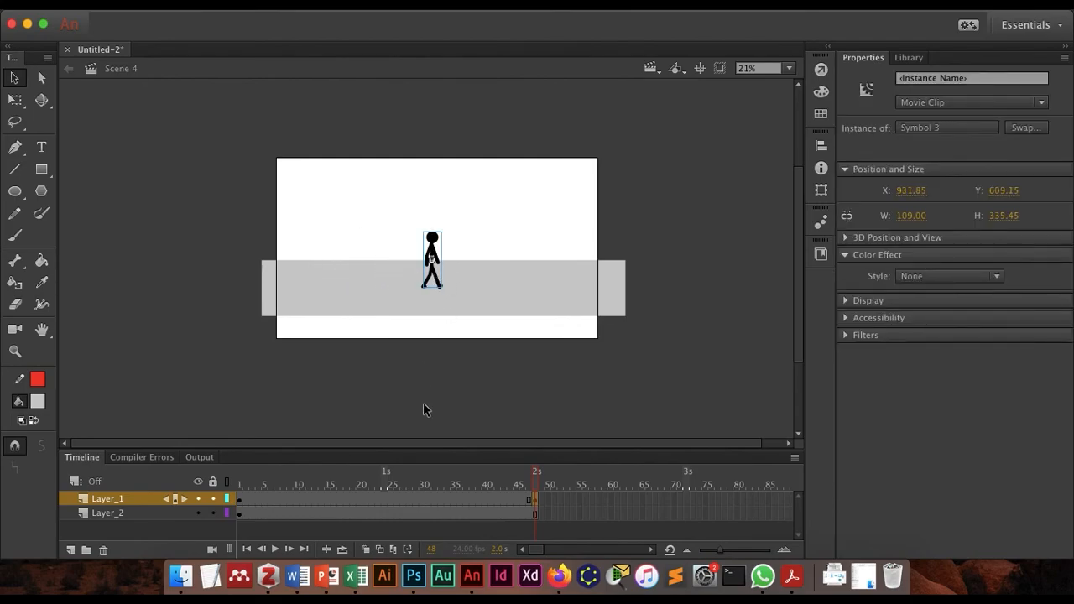
# Create a classic tween on Layer_1 between the figure's keyframes at frames 1 and 48
pyautogui.click(423, 499)
pyautogui.rightClick(424, 498)
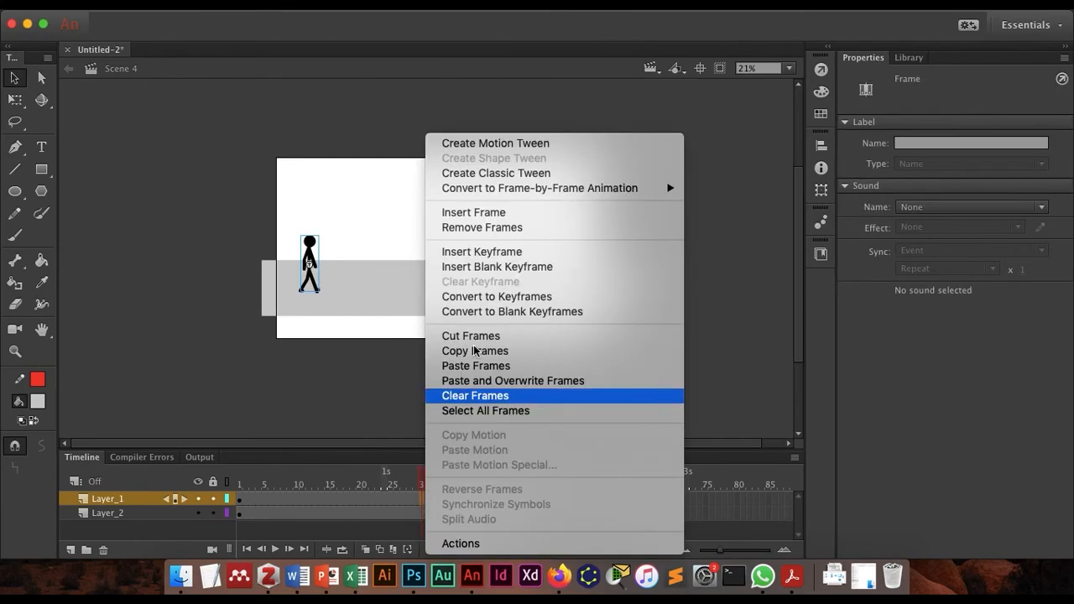
pyautogui.click(525, 174)
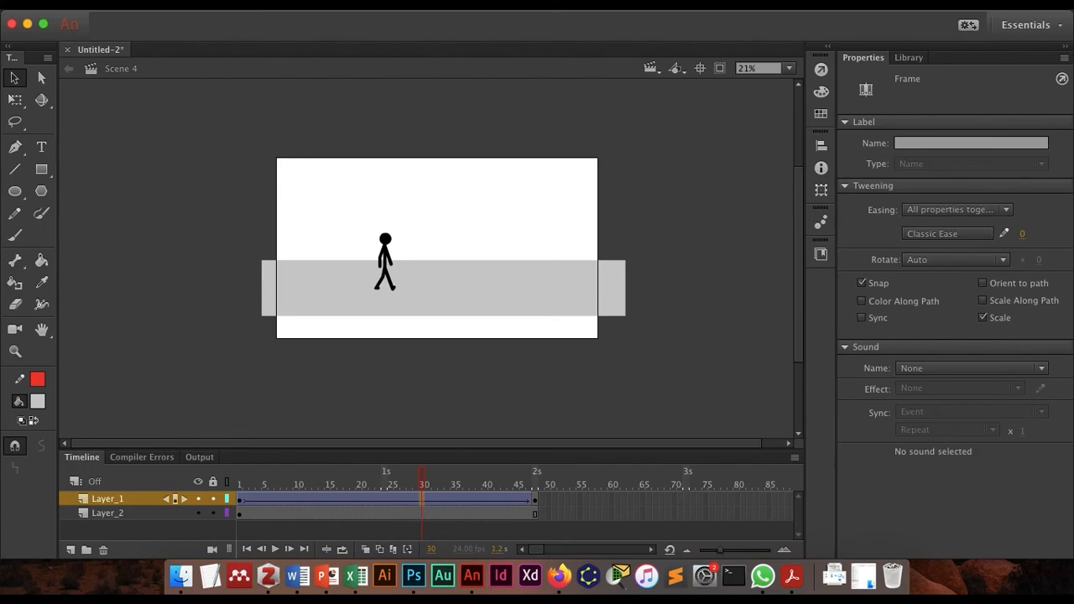
# Test Scene 4 to watch the figure walk across the gray ground, and close the preview
pyautogui.click(438, 10)
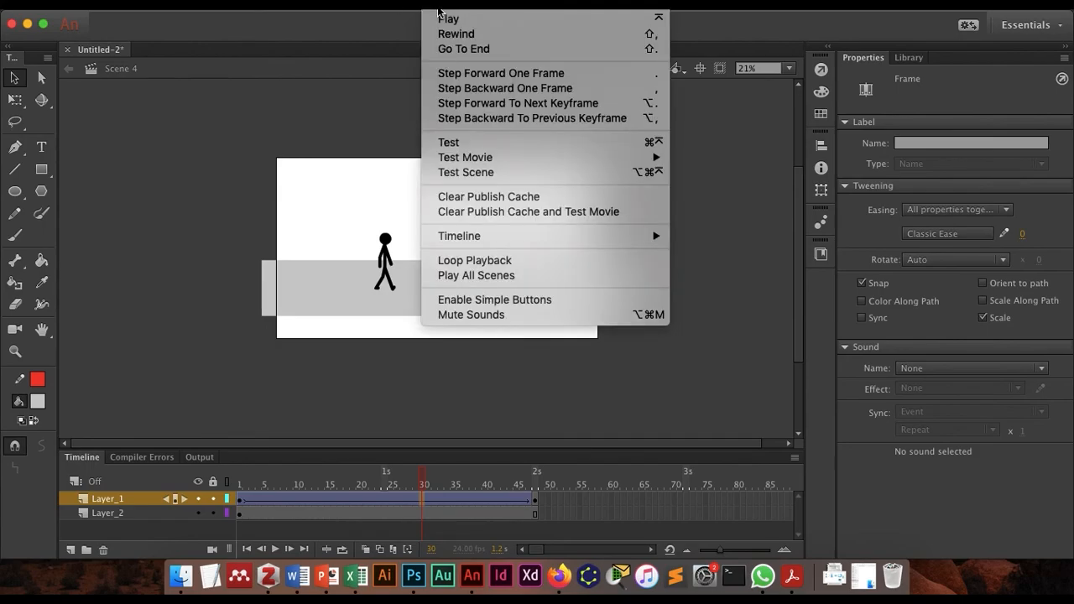
pyautogui.click(491, 175)
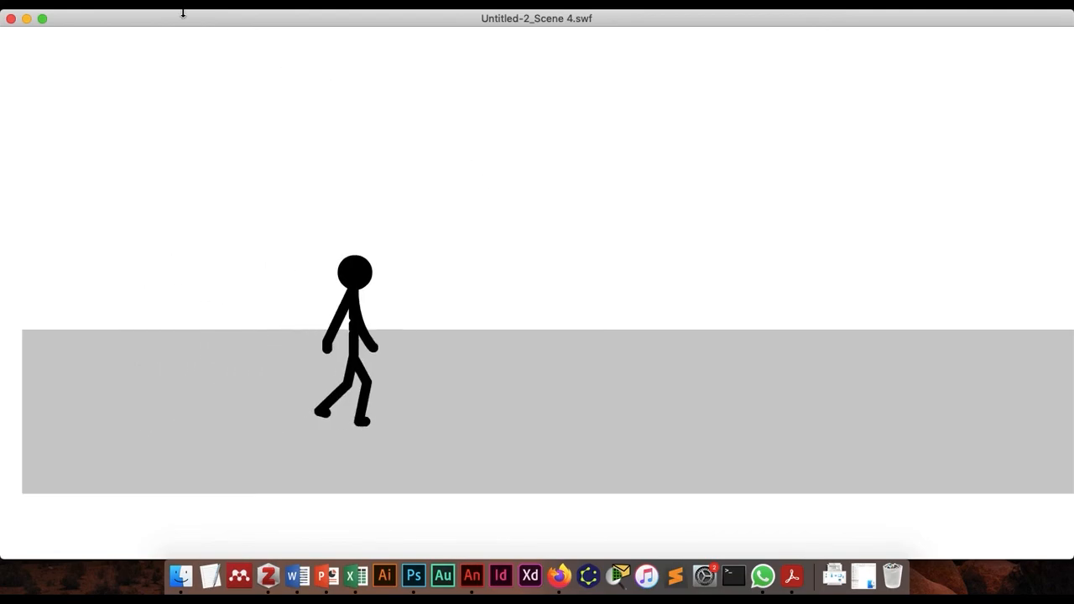
pyautogui.click(11, 20)
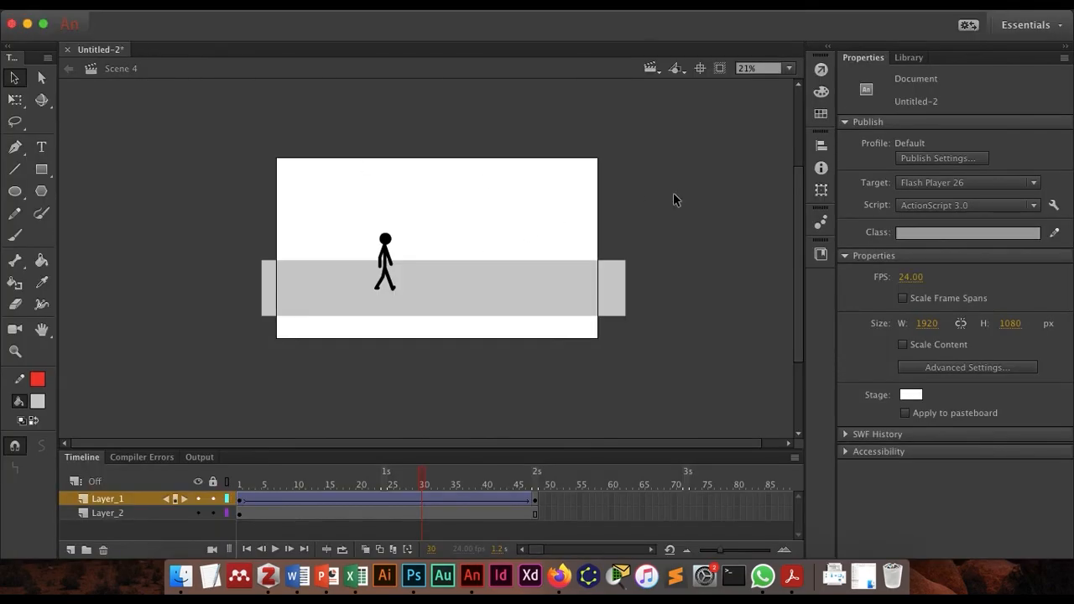